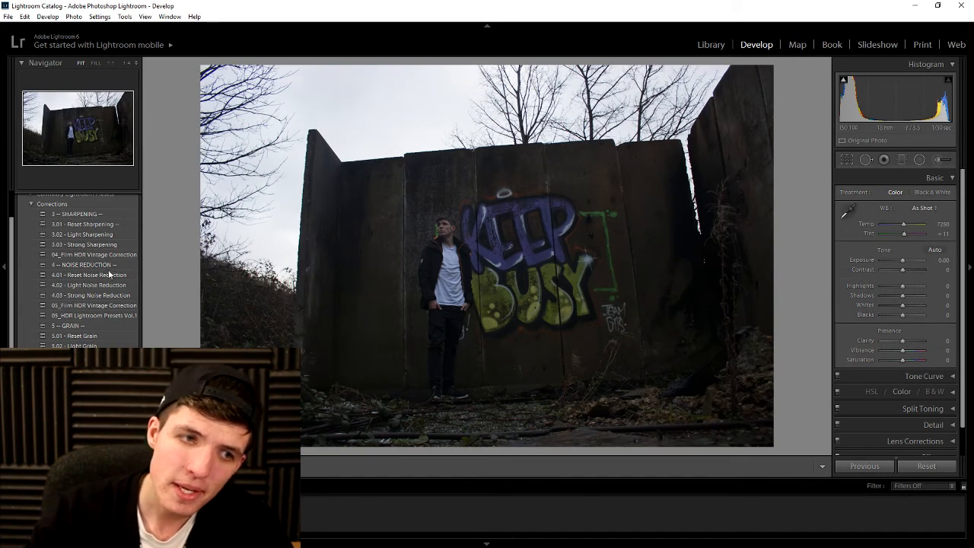
Crop the photo more tightly around the man and the graffiti wall, keeping the original aspect ratio
left_click(846, 159)
left_click_drag(200, 63, 245, 95)
left_click_drag(729, 416, 698, 400)
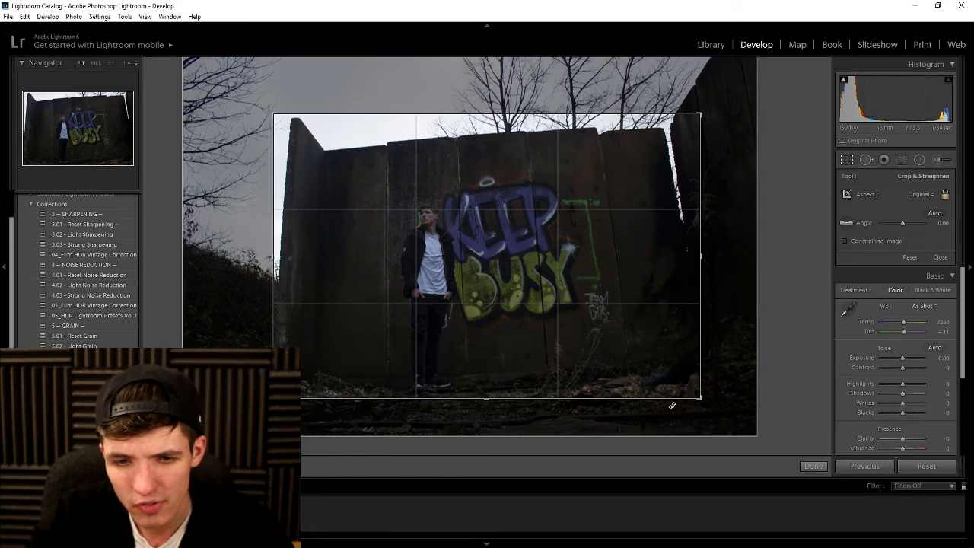
left_click(811, 466)
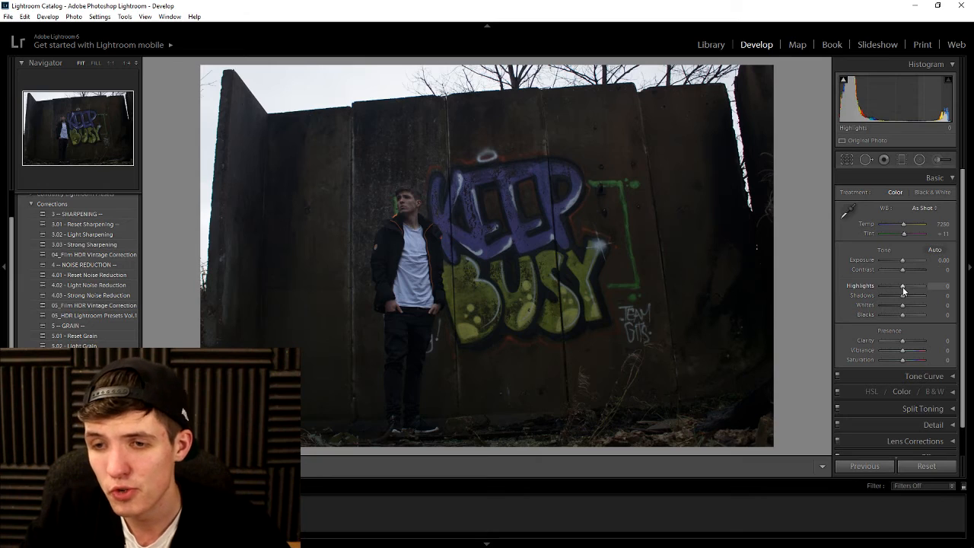
Set Highlights to -67, Shadows to +79 and Clarity to +64, and collapse the Basic adjustments
left_click_drag(903, 296, 920, 300)
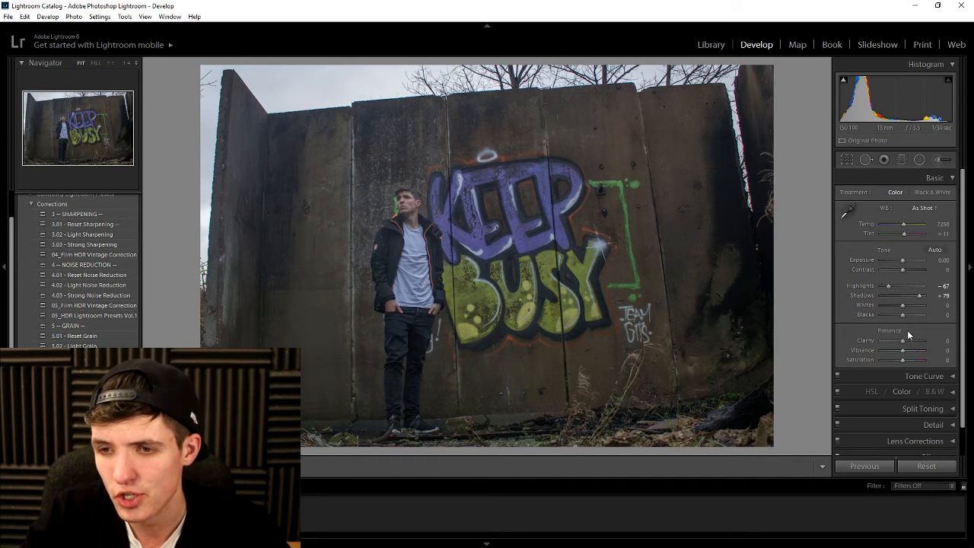
left_click_drag(904, 340, 918, 347)
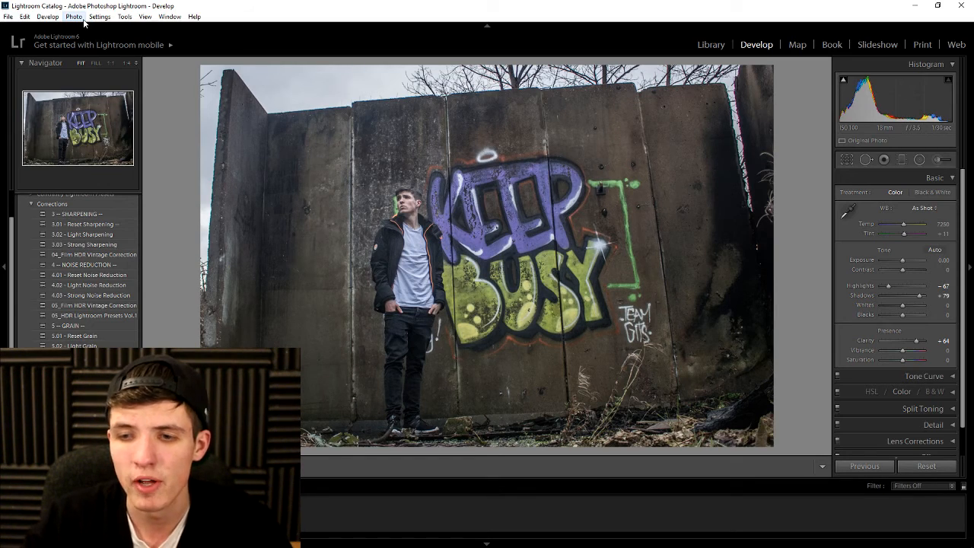
left_click(950, 180)
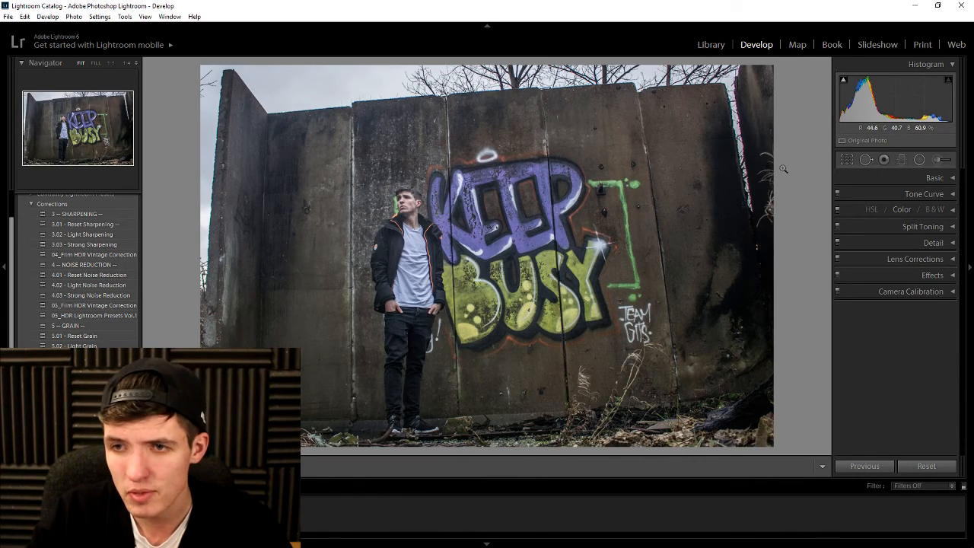
left_click(928, 179)
left_click(943, 179)
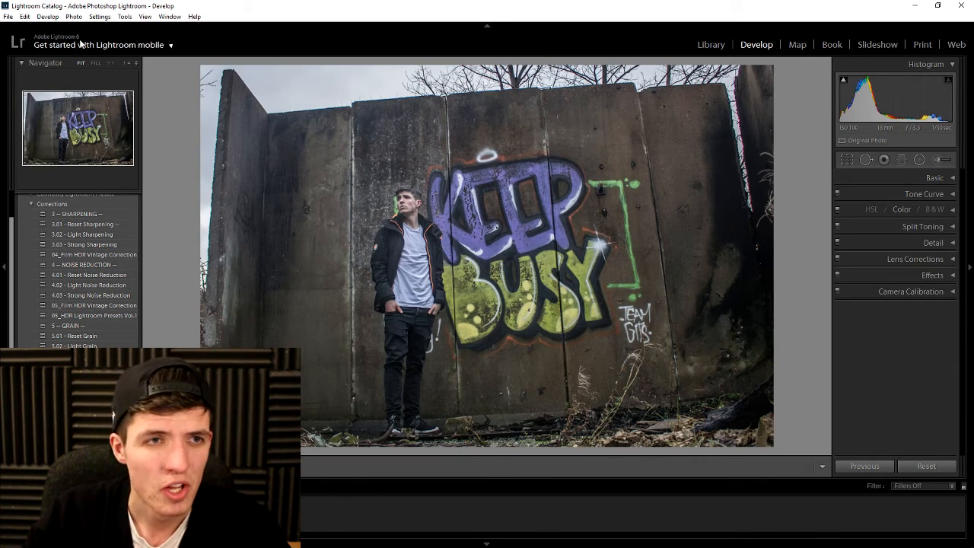
Switch from Lightroom to Photoshop, where IMG_0972.CR2 is open, and bring the whole photo into view
left_click(73, 16)
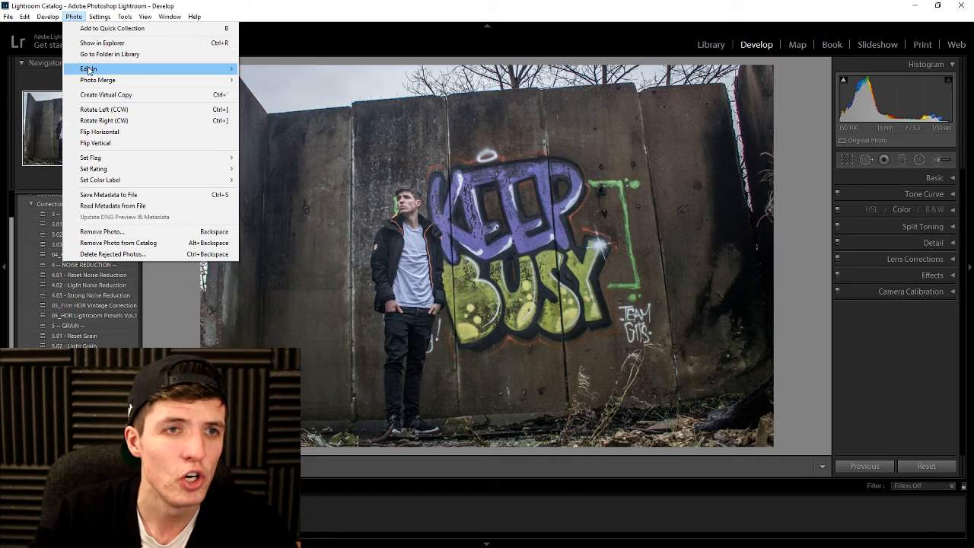
left_click(611, 4)
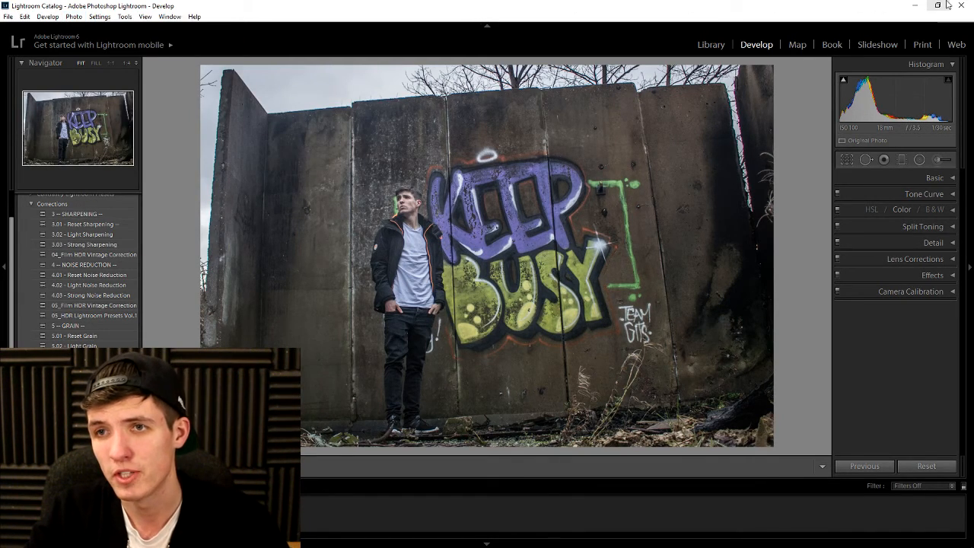
left_click(915, 6)
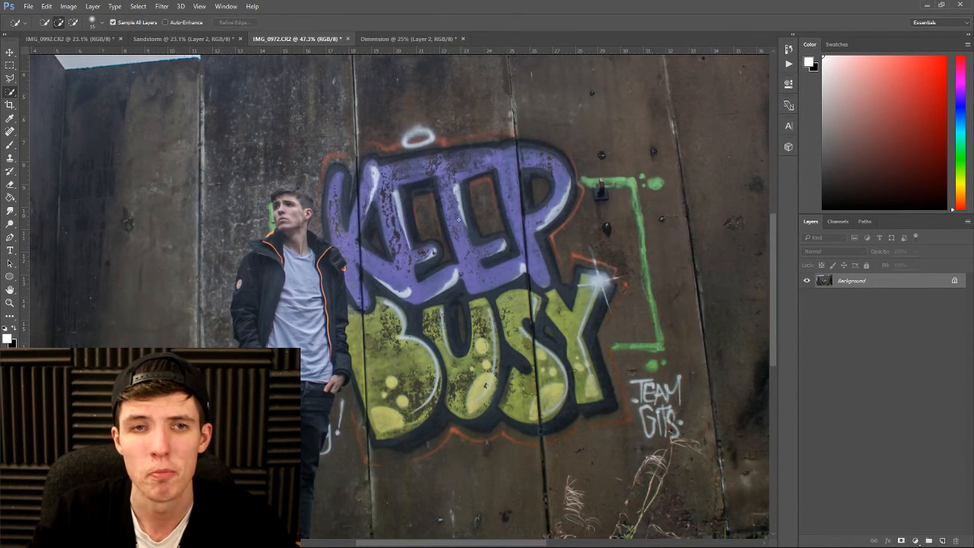
scroll(473, 265, "down", 3)
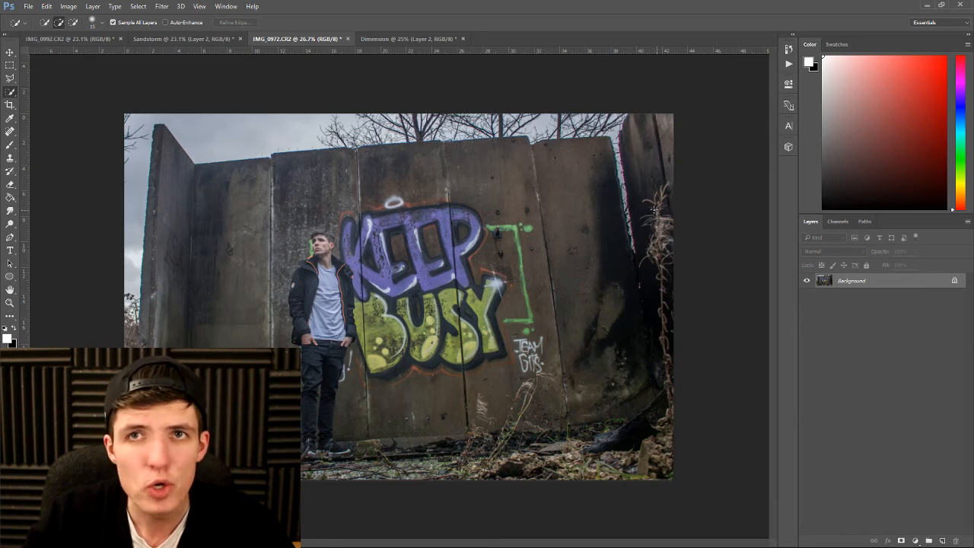
Select the man from his hair down to his shoes with the Quick Selection tool, trimming the selection to his outline
right_click(9, 92)
left_click(54, 93)
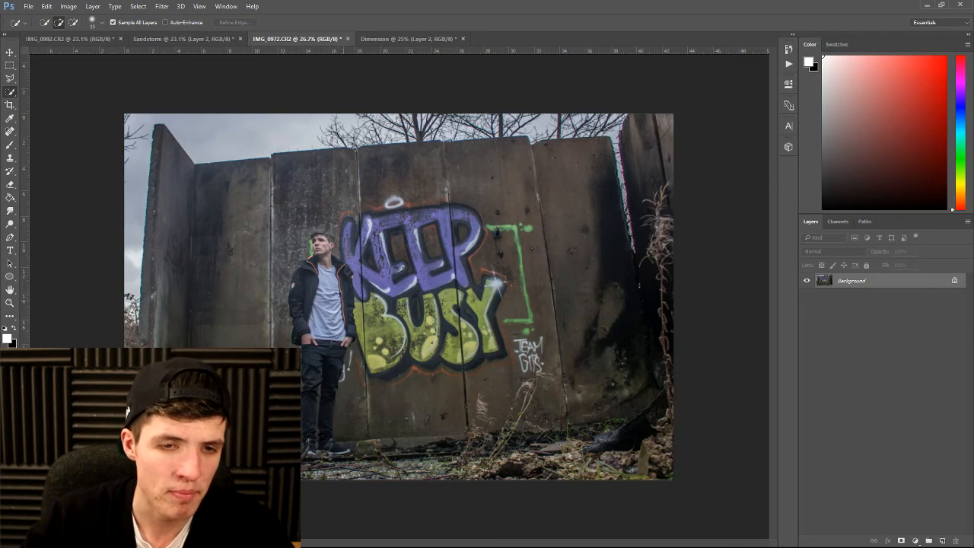
scroll(325, 276, "up", 14)
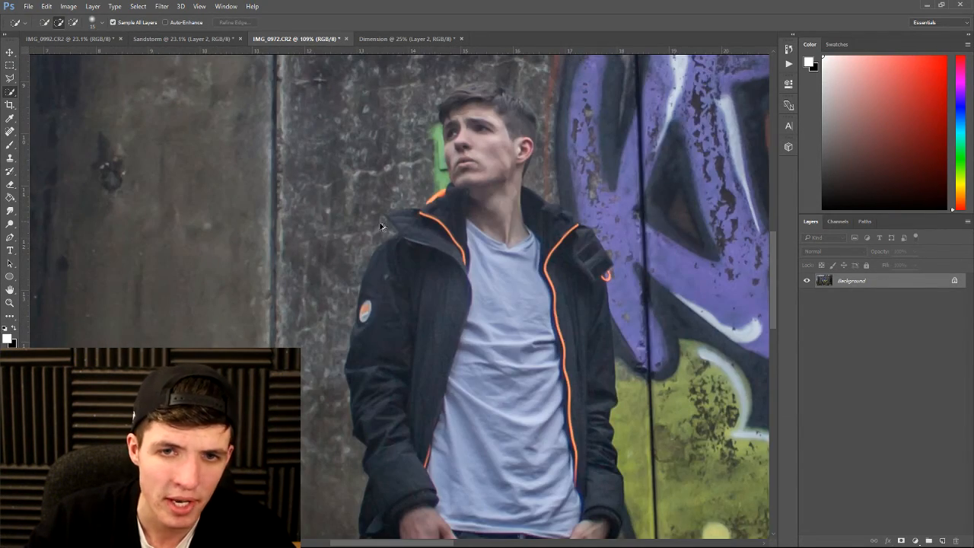
scroll(373, 224, "down", 14)
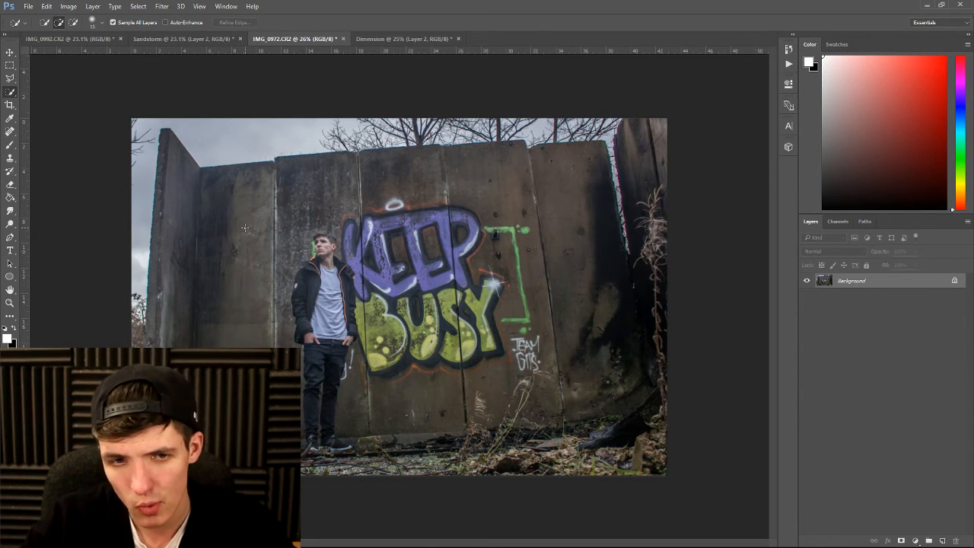
scroll(318, 267, "up", 5)
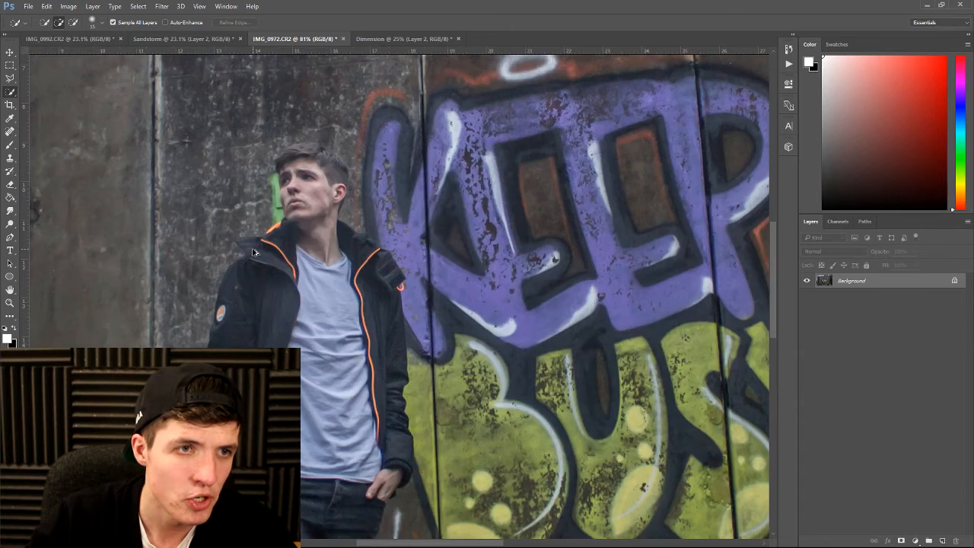
scroll(243, 227, "up", 2)
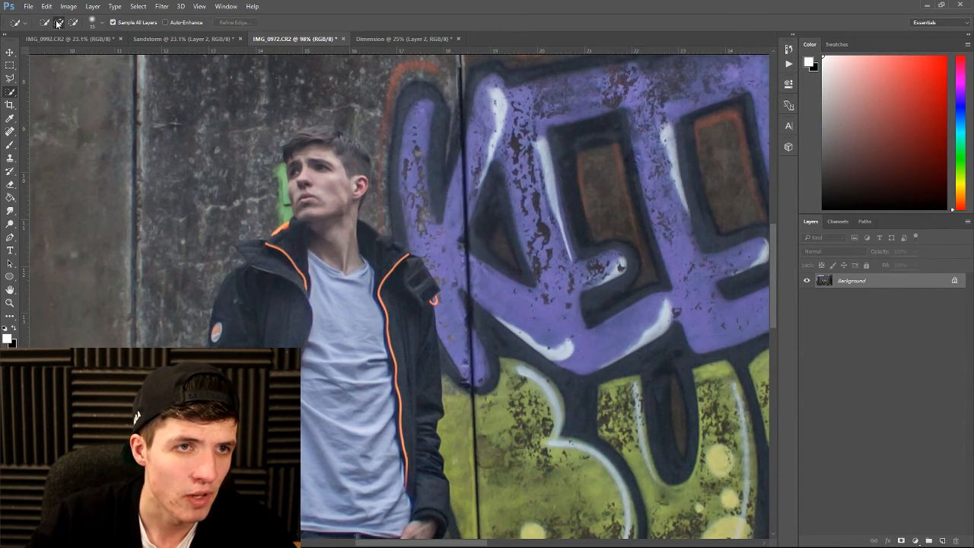
mouse_move(308, 140)
left_mouse_down()
mouse_move(290, 149)
mouse_move(331, 139)
mouse_move(353, 154)
mouse_move(342, 138)
mouse_move(358, 148)
mouse_move(361, 171)
mouse_move(327, 166)
mouse_move(282, 247)
mouse_move(350, 304)
mouse_move(411, 389)
mouse_move(373, 281)
left_mouse_up()
scroll(373, 281, "down", 1)
scroll(358, 280, "down", 3)
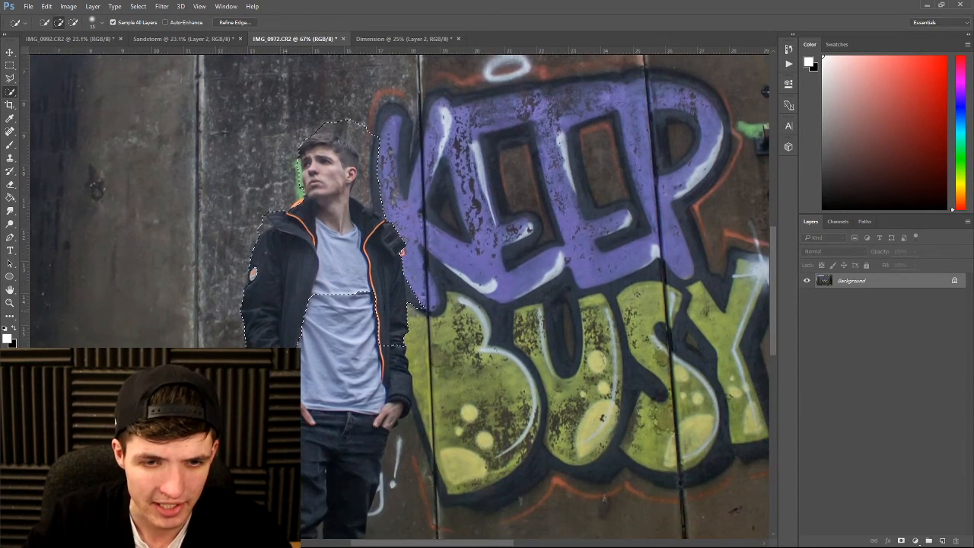
scroll(343, 278, "down", 2)
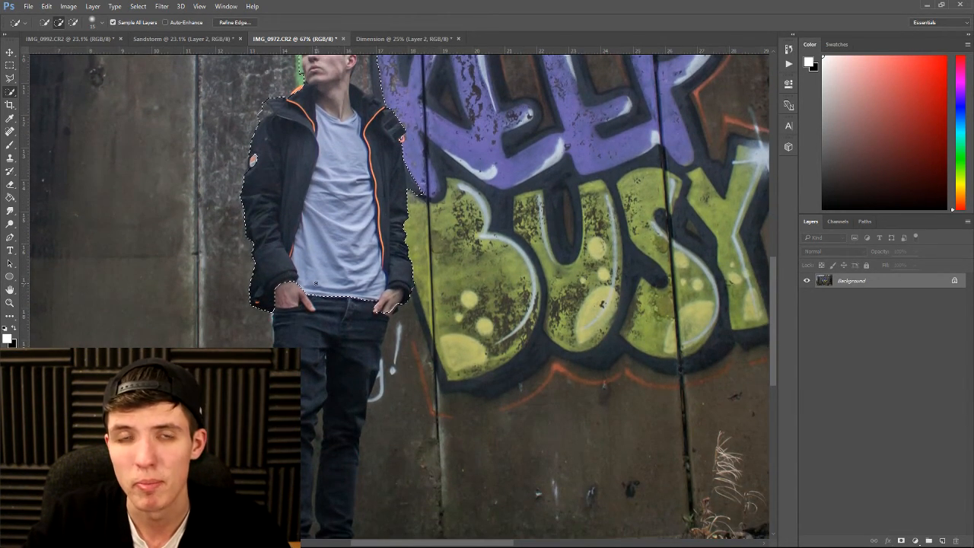
scroll(301, 242, "down", 1)
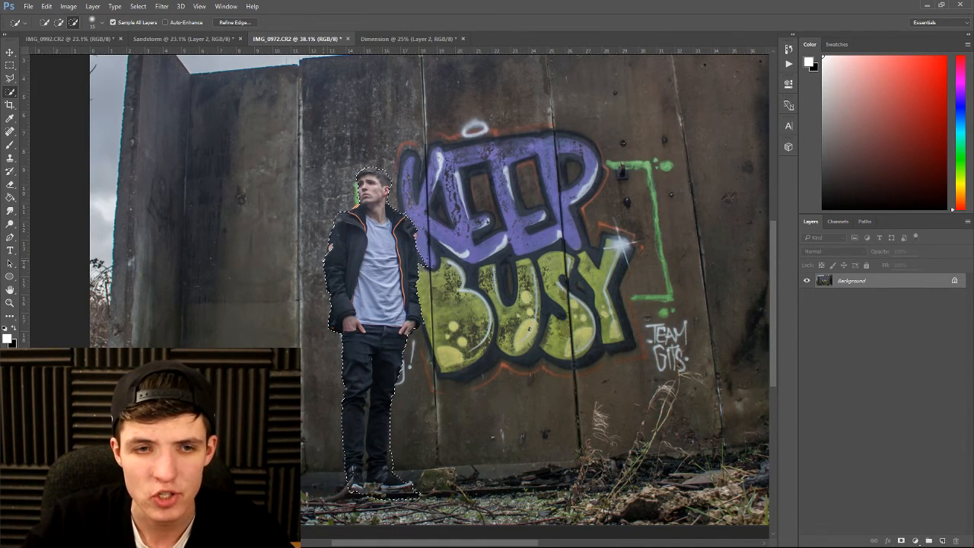
left_click(58, 22)
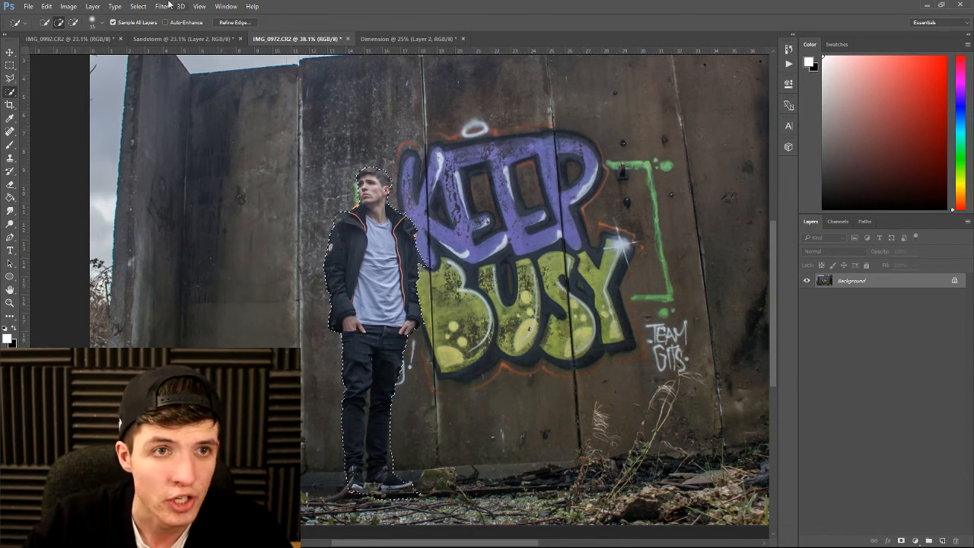
left_click(73, 22)
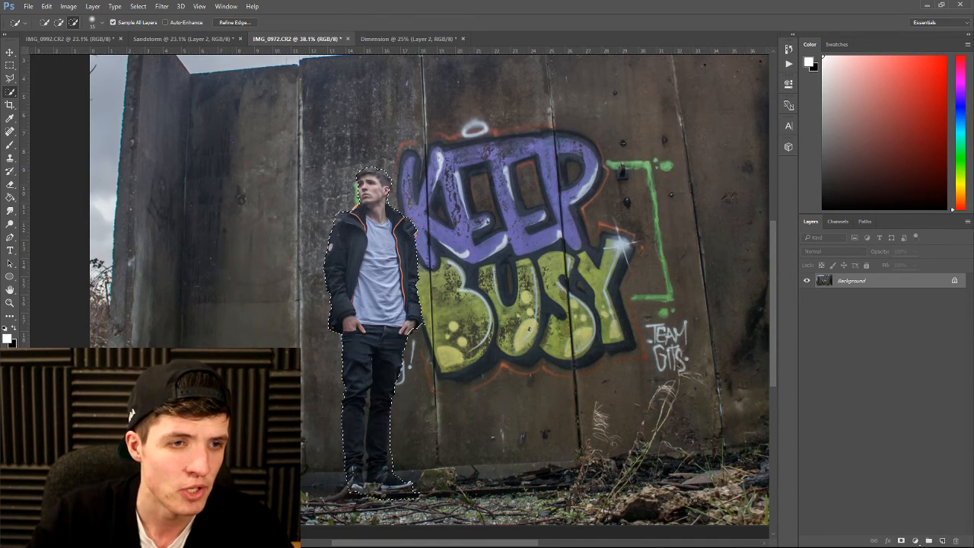
Draw a closed six-point trial path on the wall beside the man with the Pen tool and delete it
left_click(10, 236)
left_click(134, 142)
left_click(261, 115)
left_click(263, 173)
left_click(219, 236)
left_click(177, 207)
left_click(177, 153)
left_click(134, 142)
right_click(215, 154)
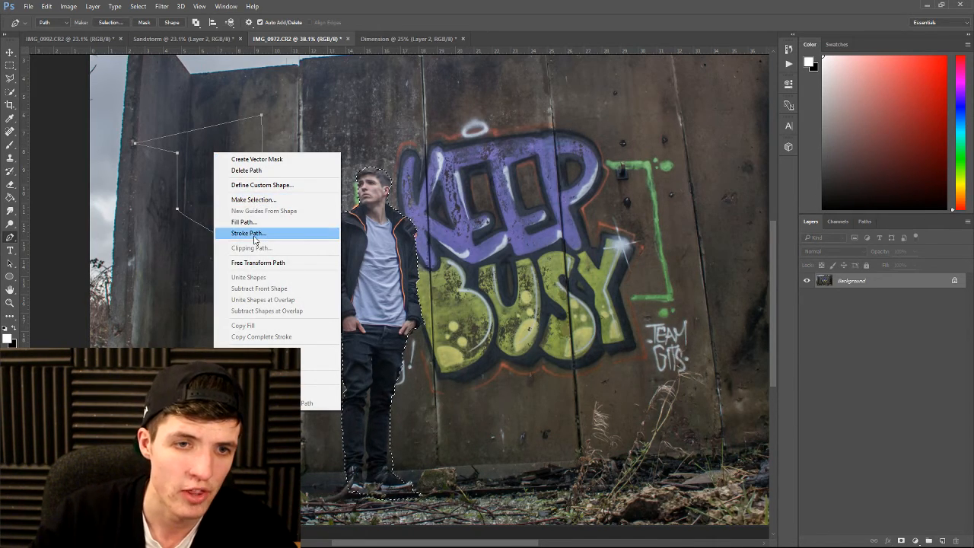
left_click(247, 170)
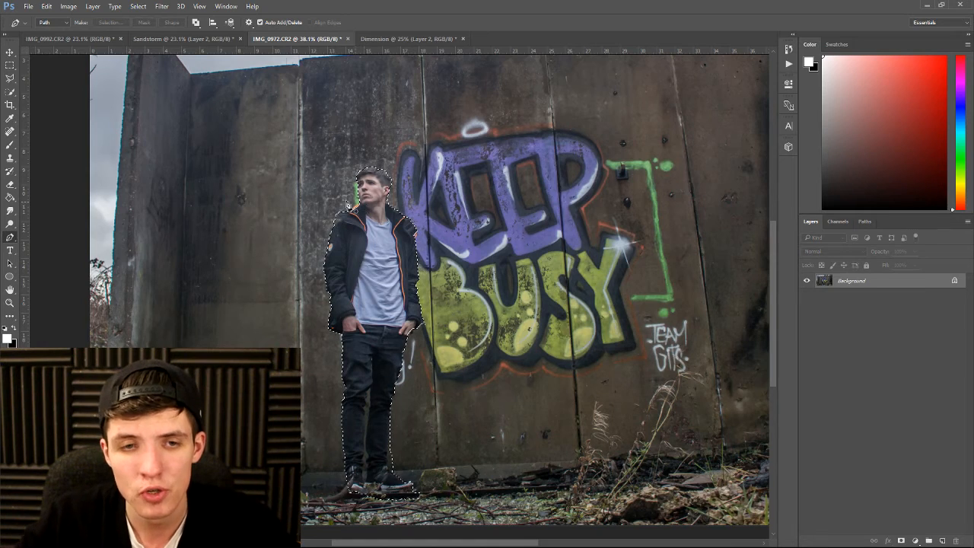
Create a new layer named "brush" above the Background layer
left_click(97, 7)
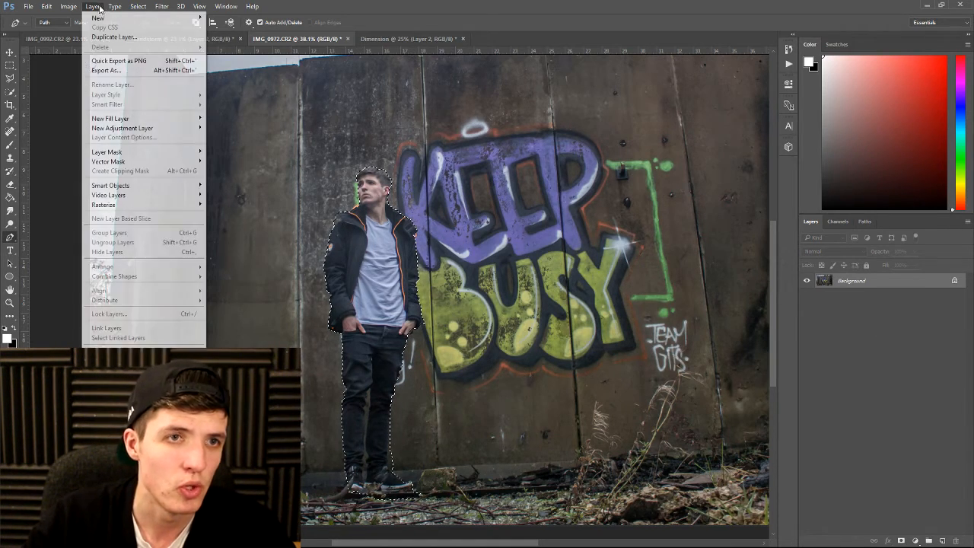
left_click(228, 18)
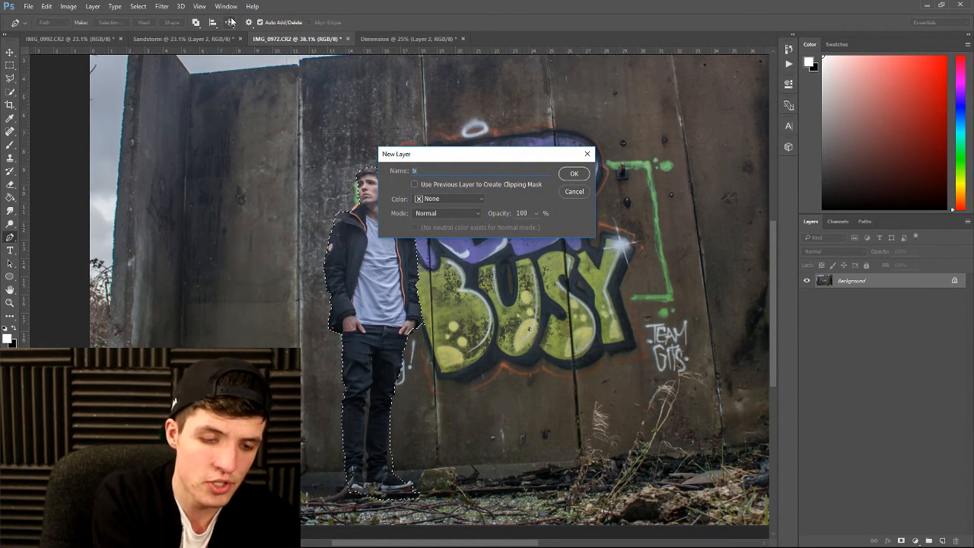
type("brush")
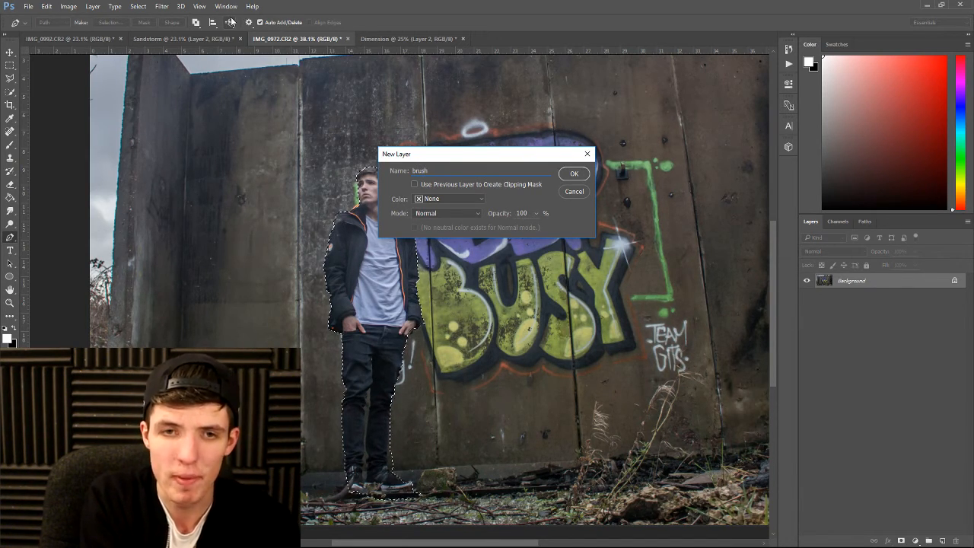
key("Return")
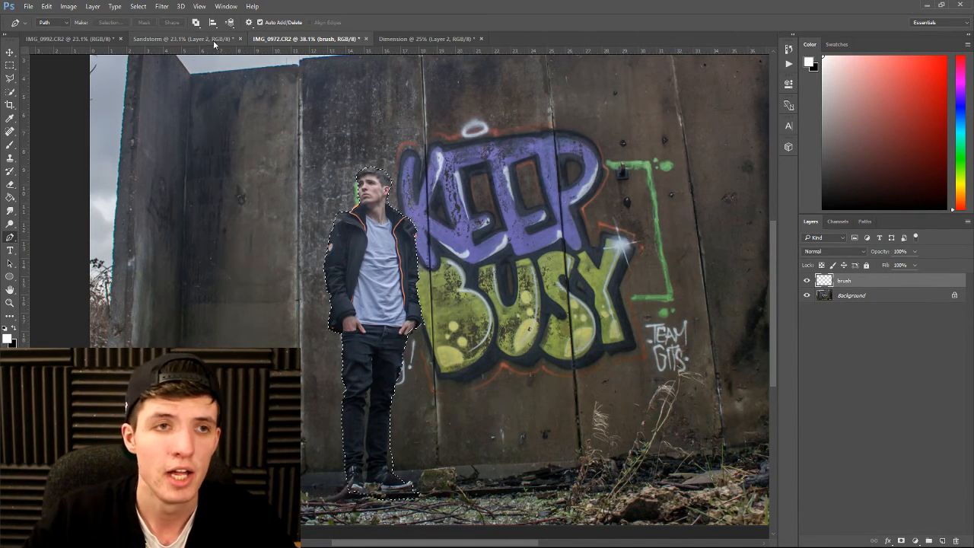
Check the image's colour mode and bit depth
left_click(70, 9)
mouse_move(93, 7)
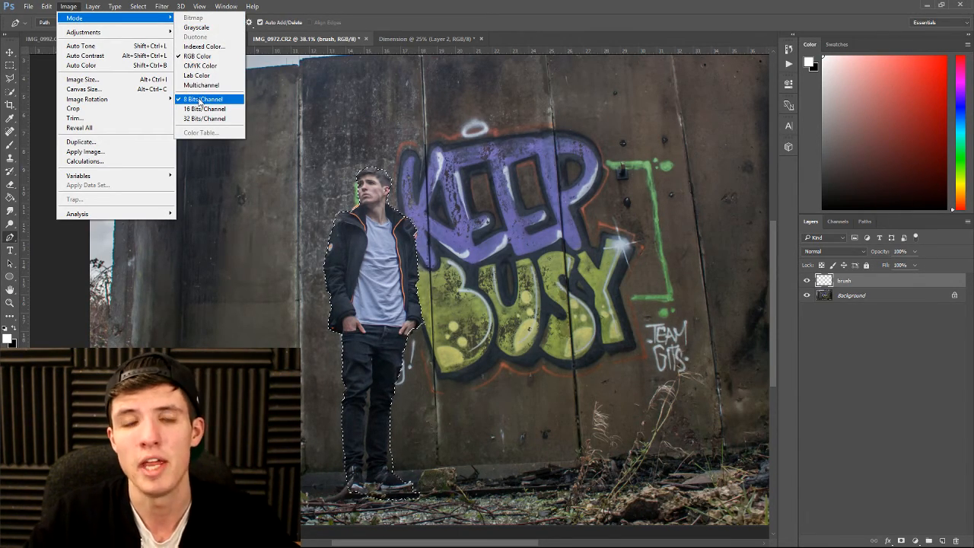
left_click(370, 9)
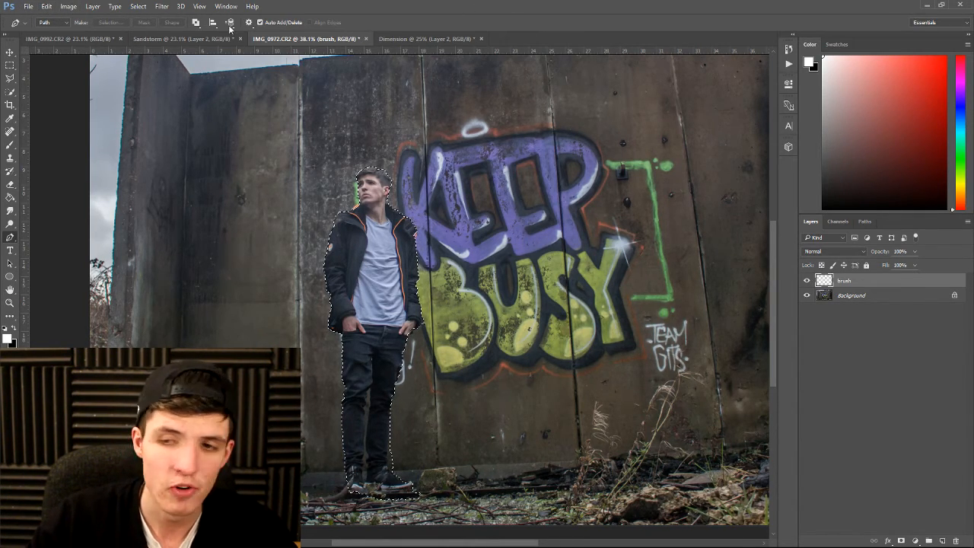
Fill the selected silhouette of the man with solid red on the brush layer and clear the selection
left_click(47, 7)
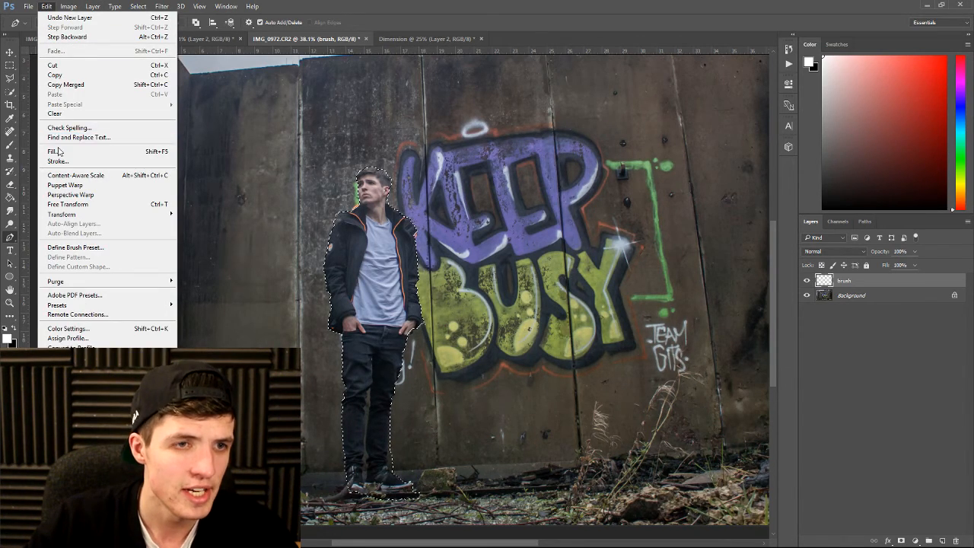
left_click(57, 152)
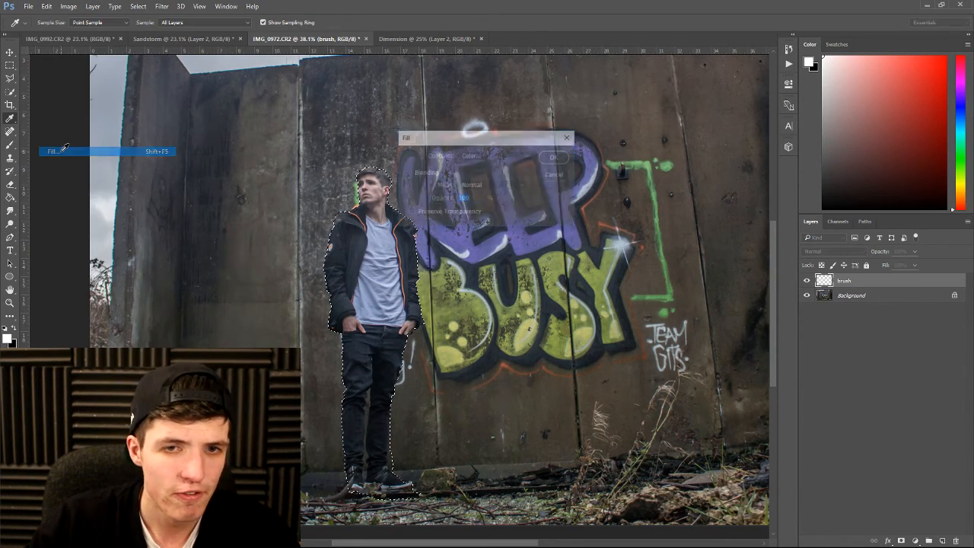
left_click(556, 157)
key("p")
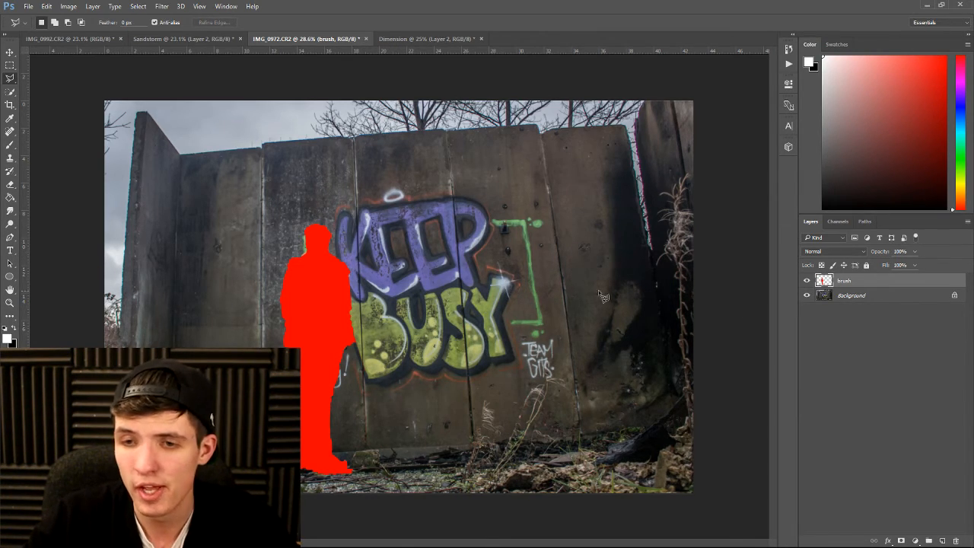
Make the brush layer active again and look over the installed actions, including the Dimension set
left_click(863, 316)
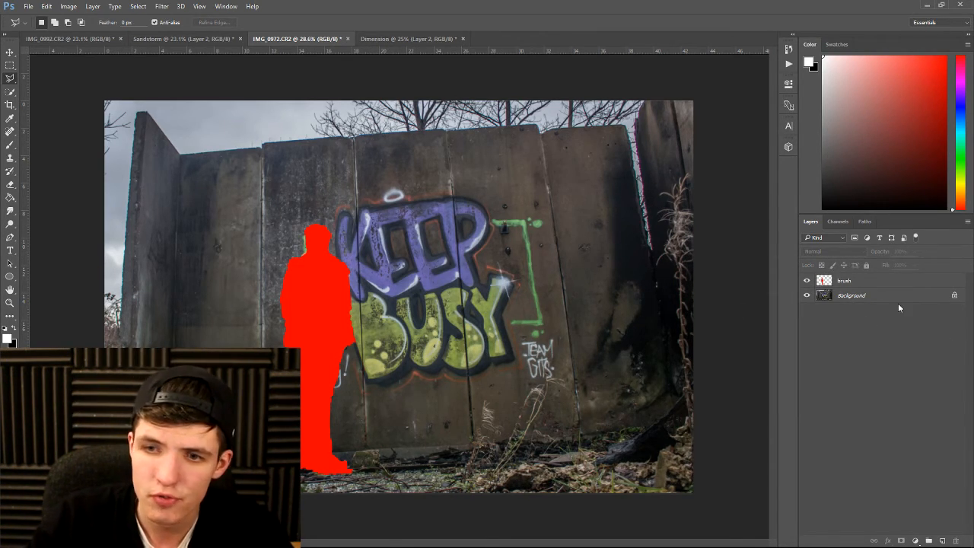
left_click(868, 287)
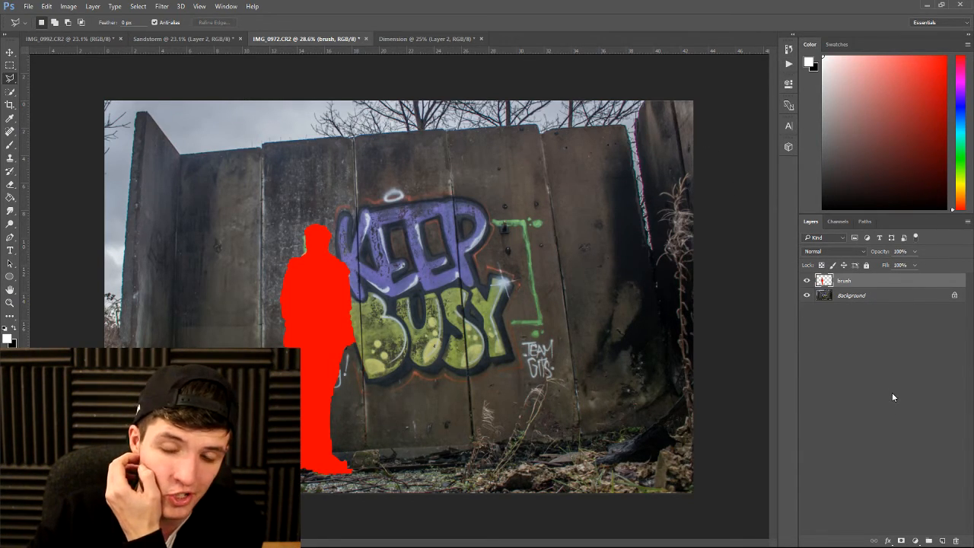
left_click(790, 65)
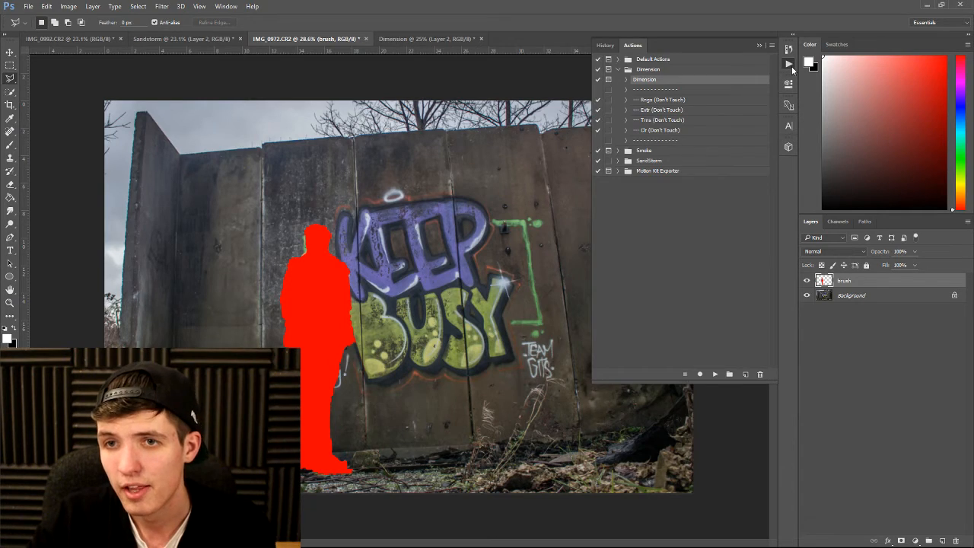
left_click(759, 45)
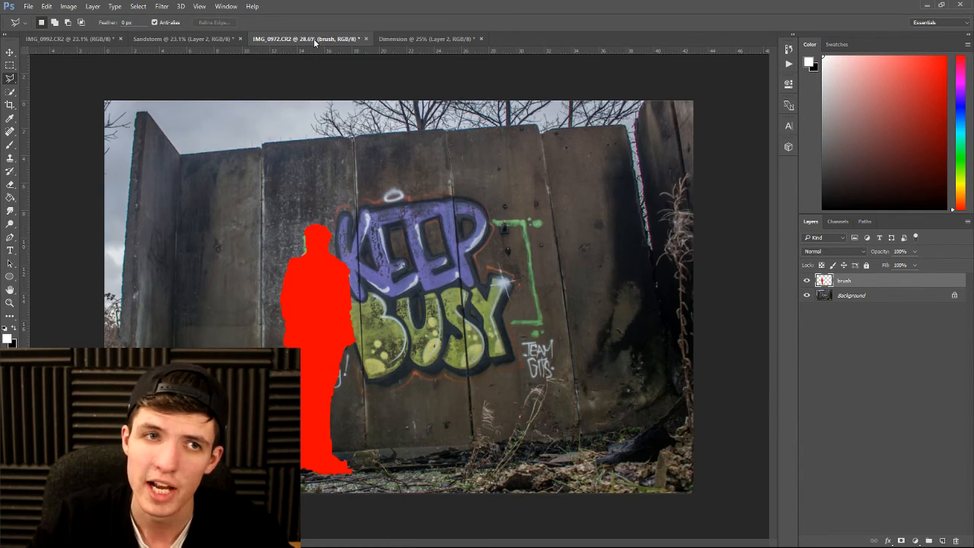
Play the Dimension action from the Dimension set on the photo and continue through its message to the glass pattern settings
left_click(226, 6)
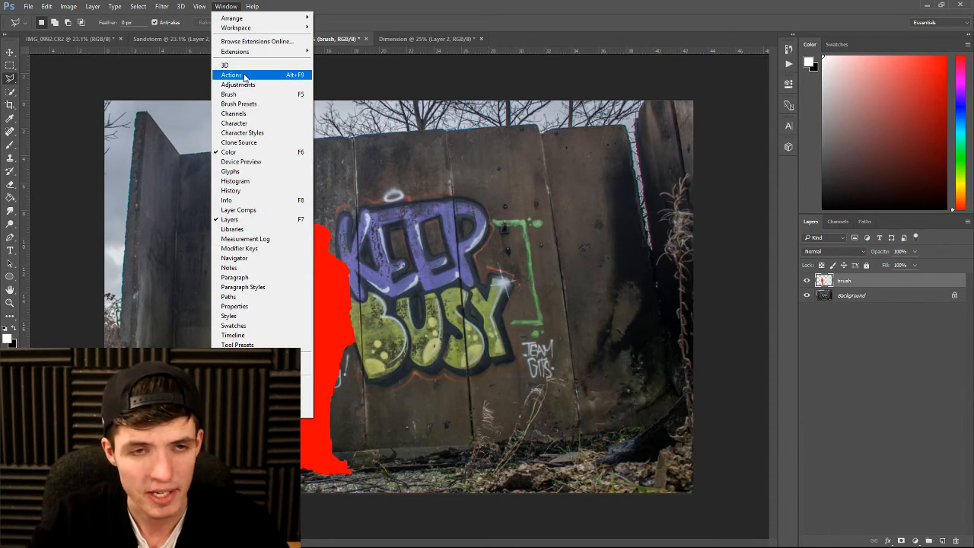
left_click(464, 4)
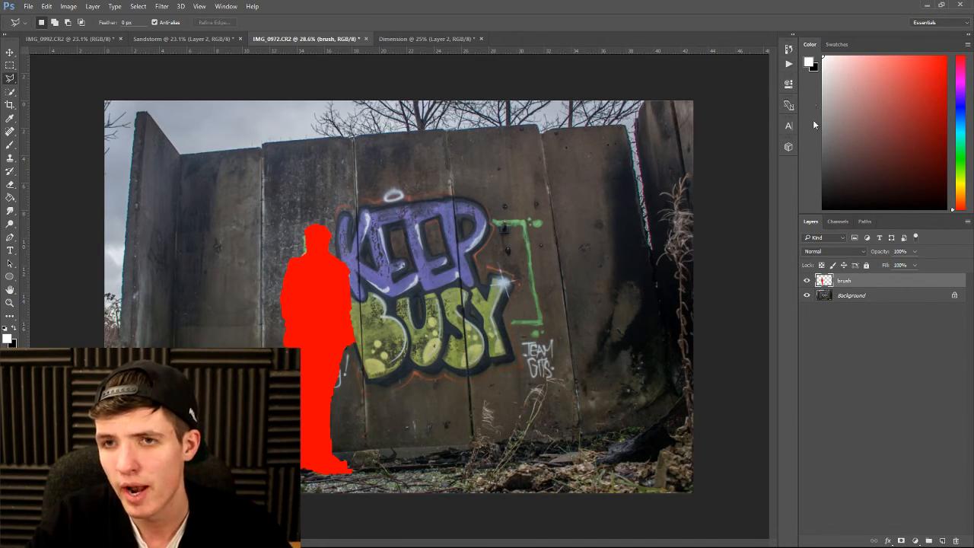
left_click(788, 67)
left_click(618, 70)
left_click(619, 69)
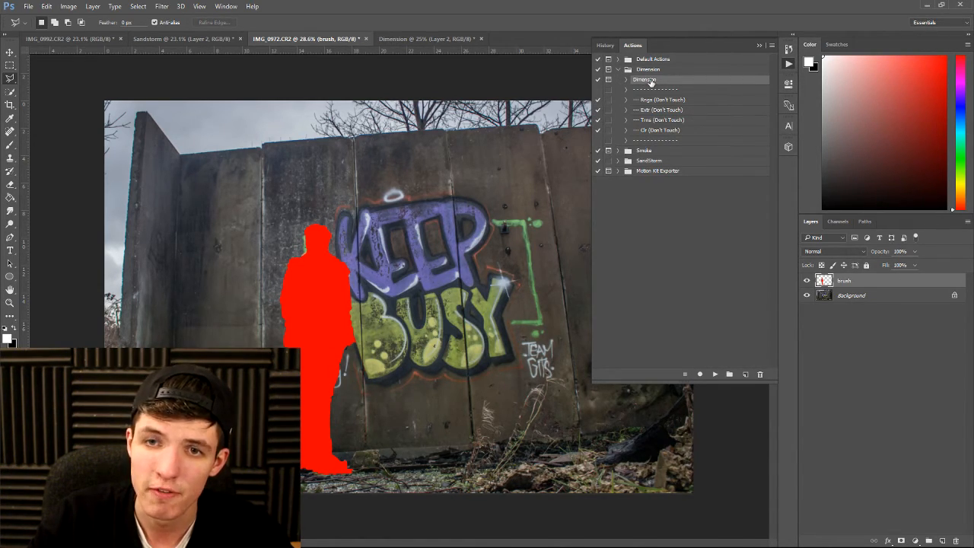
left_click(715, 373)
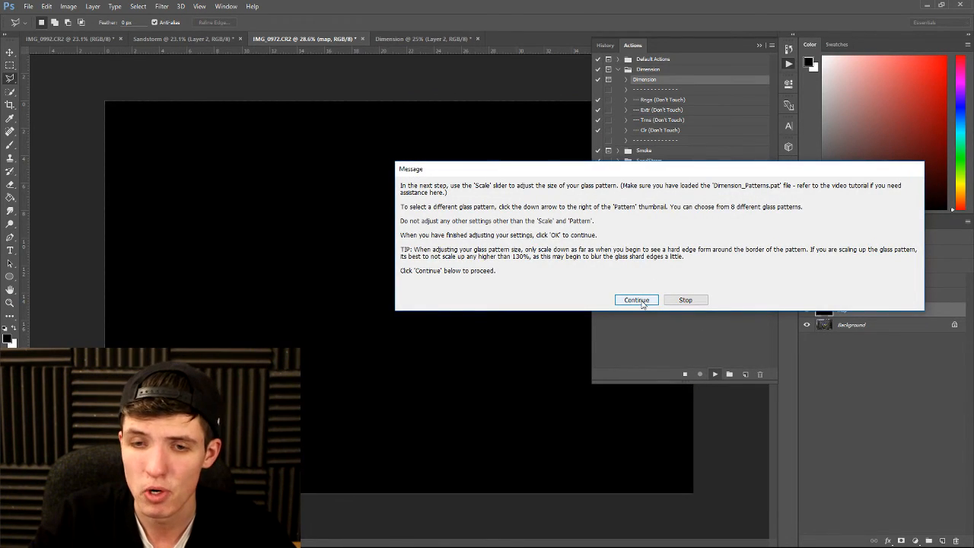
left_click(641, 302)
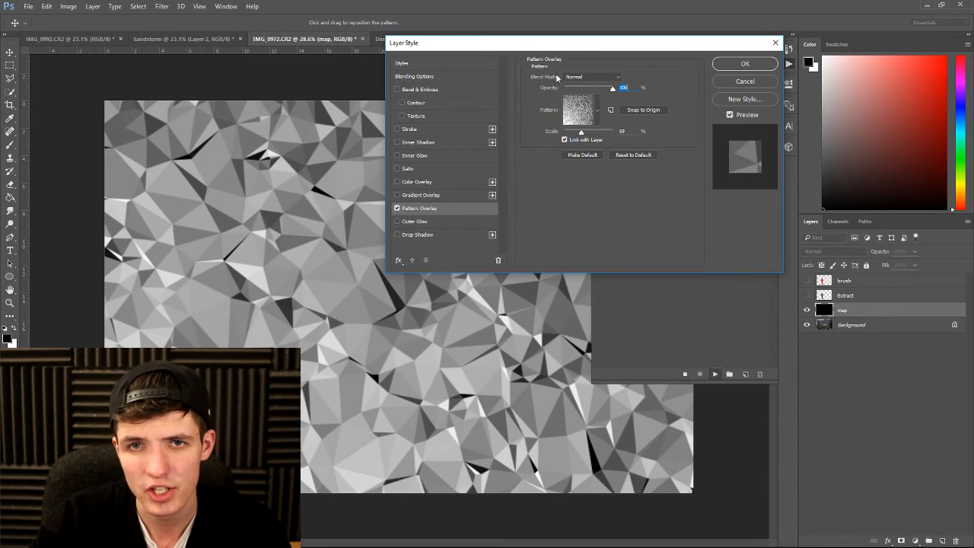
Try adjusting the glass pattern scale in the map layer's Pattern Overlay settings, and cancel the layer style
left_click_drag(539, 43, 677, 29)
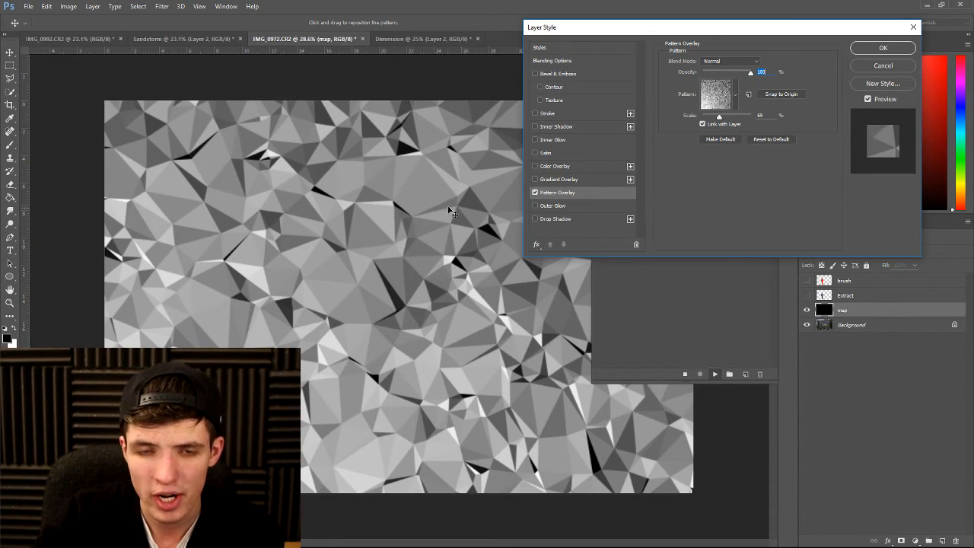
left_click_drag(718, 118, 720, 119)
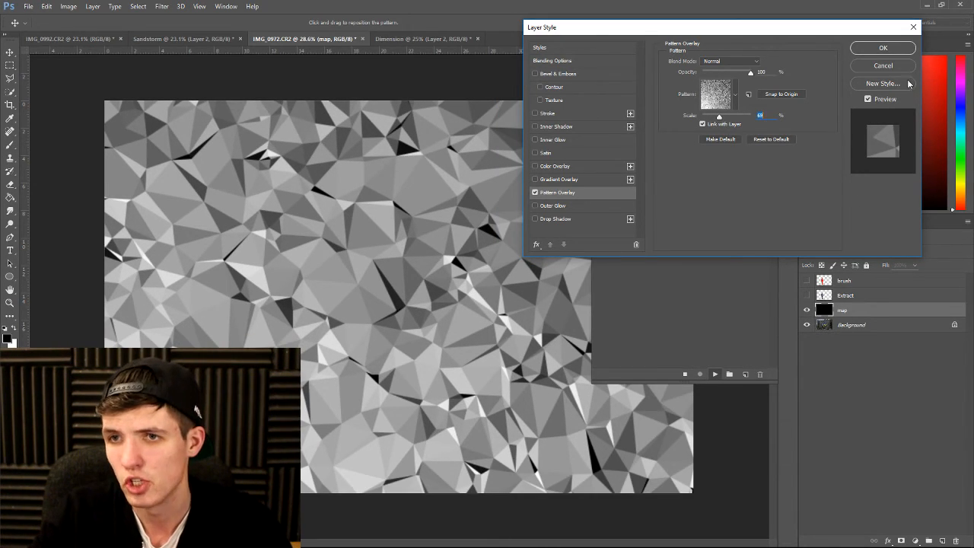
left_click(888, 66)
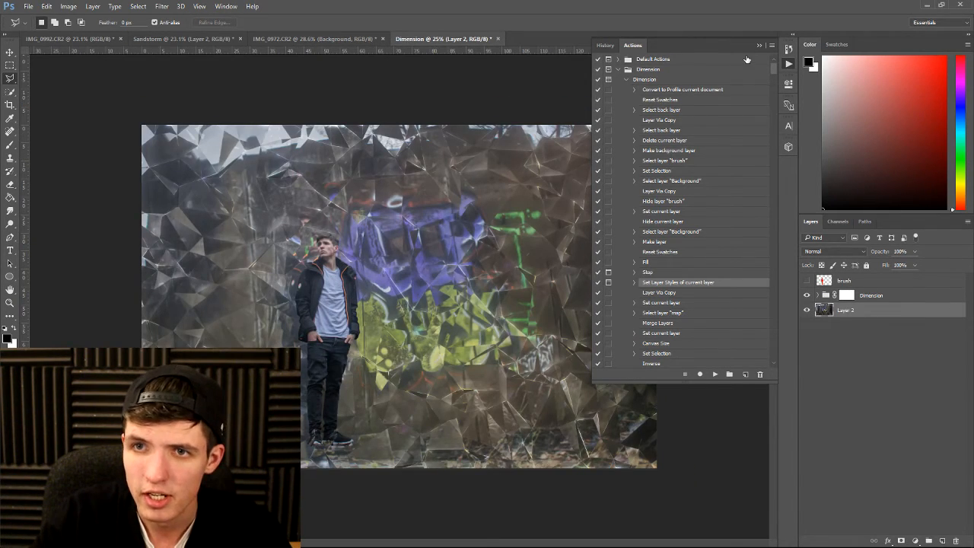
Expand the Dimension group in the finished Dimension document and look over its effect layers
left_click(759, 45)
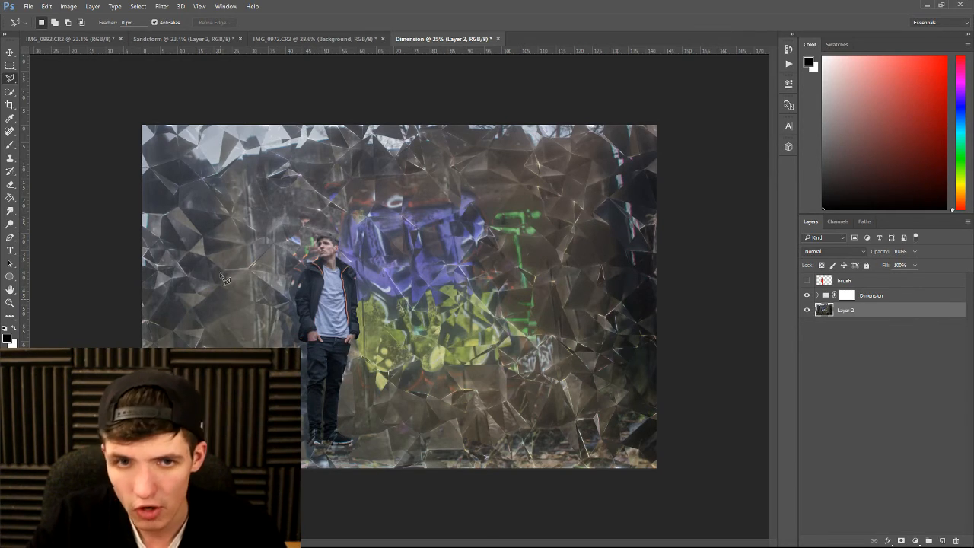
left_click(819, 295)
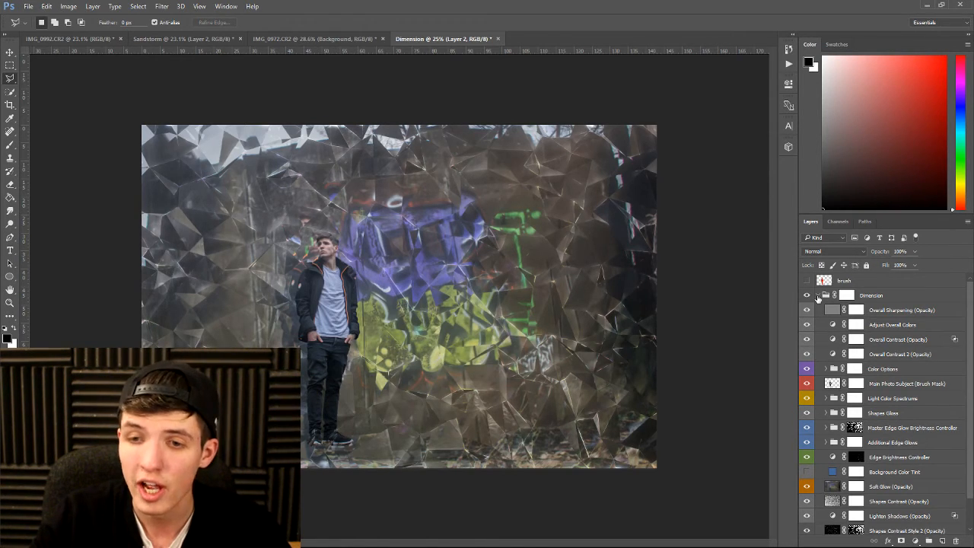
left_click(818, 295)
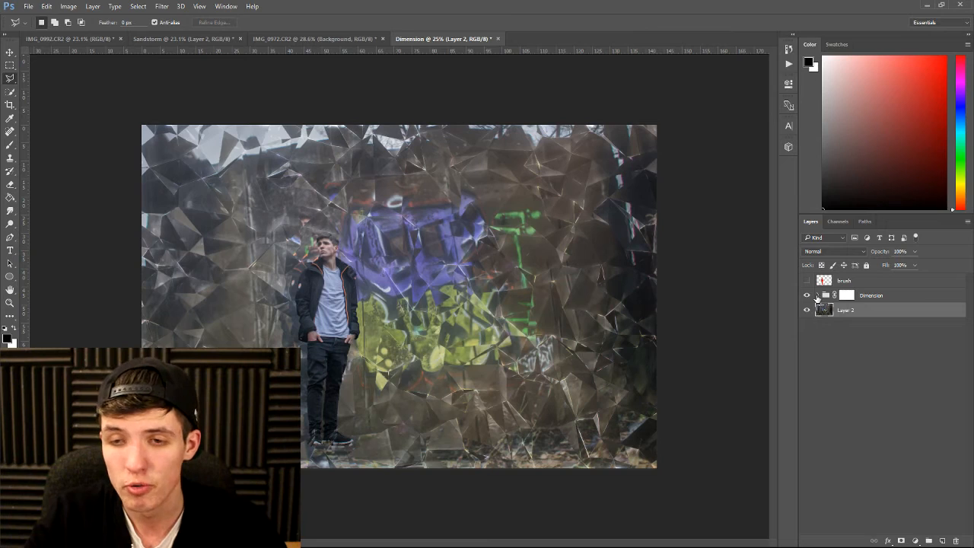
left_click(818, 295)
scroll(857, 356, "down", 1)
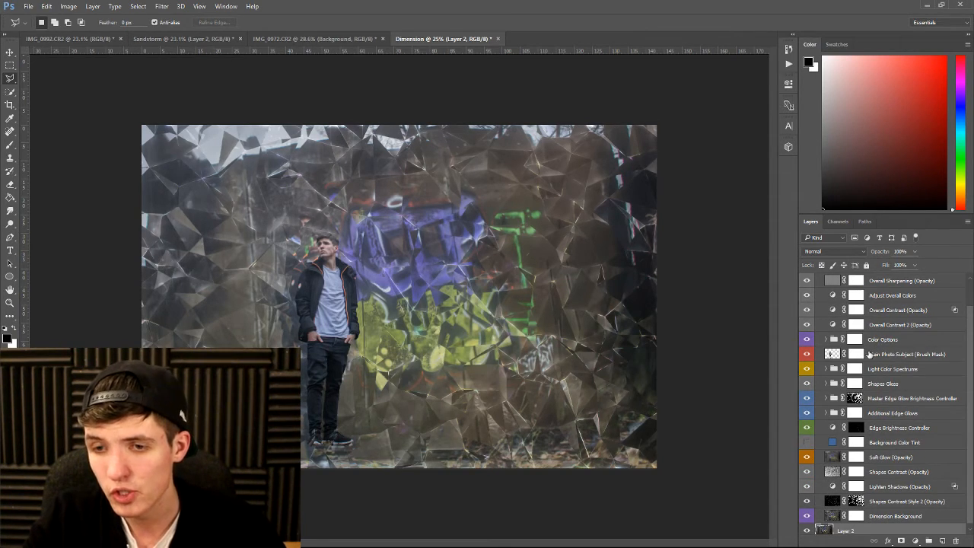
Brush black on the Main Photo Subject (Brush Mask) layer mask over the man's legs and jacket edge to blend him into the shattered background
left_click(857, 354)
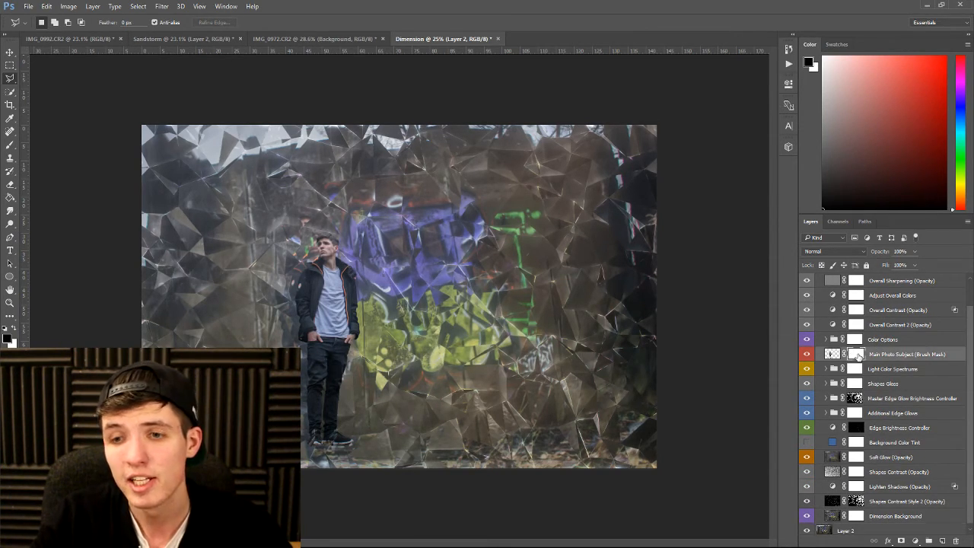
left_click(832, 356)
left_click(856, 355)
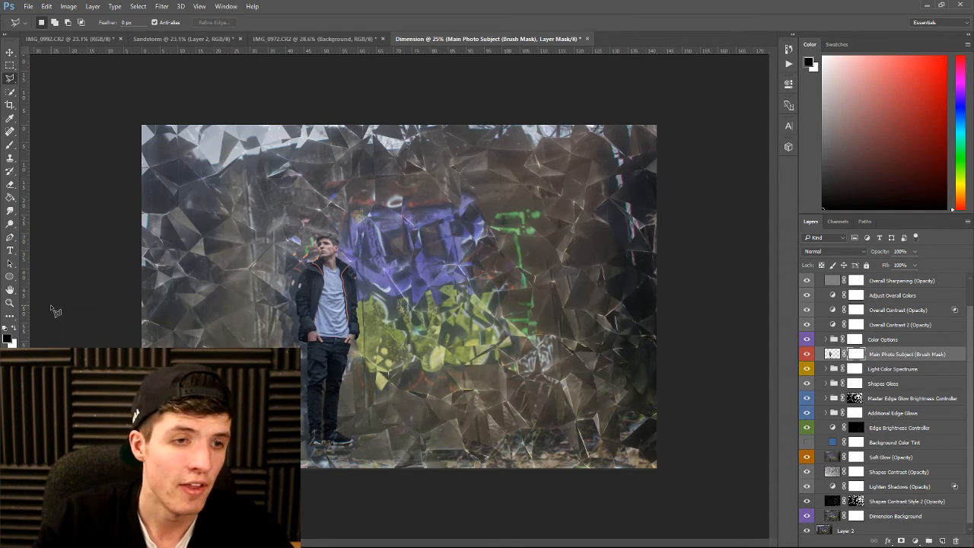
left_click(10, 145)
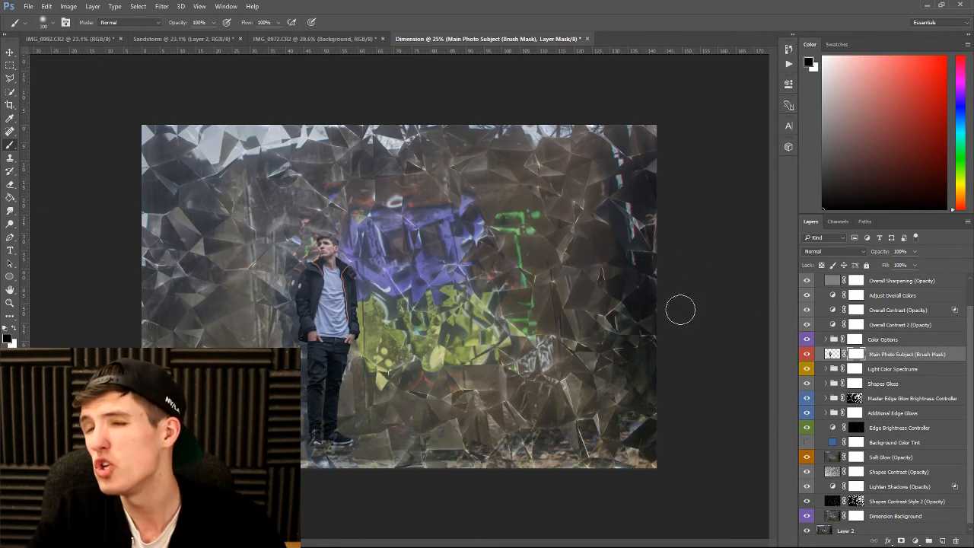
mouse_move(343, 440)
left_mouse_down()
mouse_move(333, 408)
mouse_move(357, 384)
mouse_move(367, 352)
mouse_move(339, 366)
mouse_move(309, 361)
mouse_move(286, 320)
mouse_move(328, 354)
mouse_move(377, 356)
left_mouse_up()
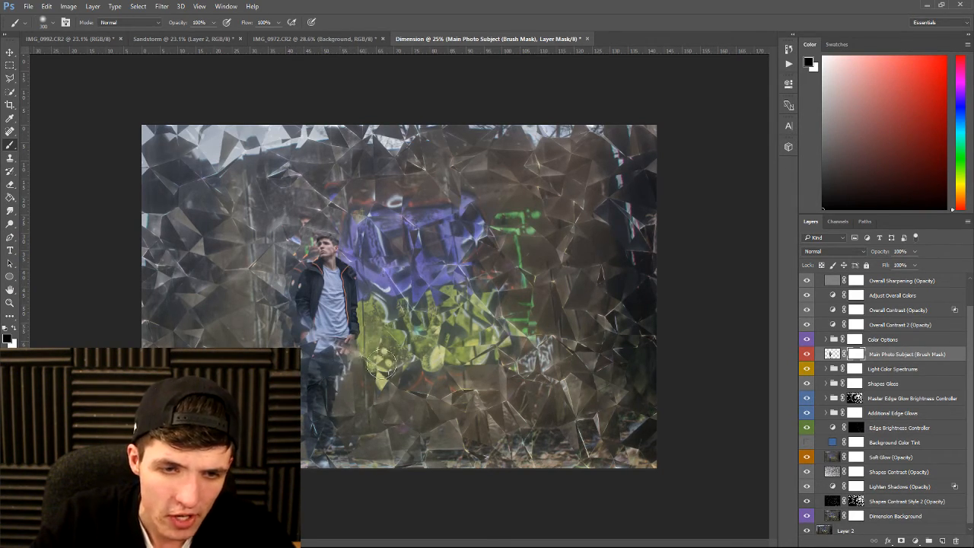
key("ctrl+z")
left_click_drag(352, 416, 335, 438)
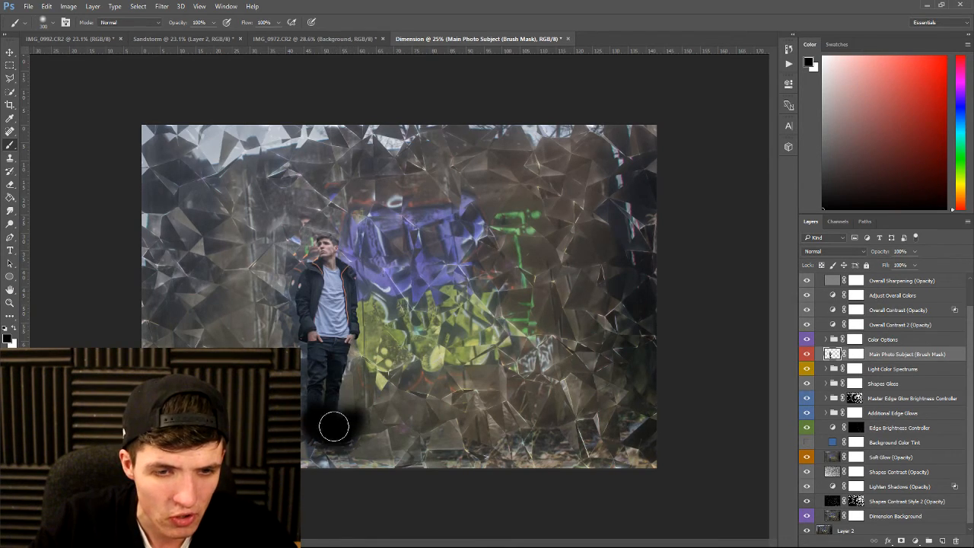
key("ctrl+z")
left_click(857, 354)
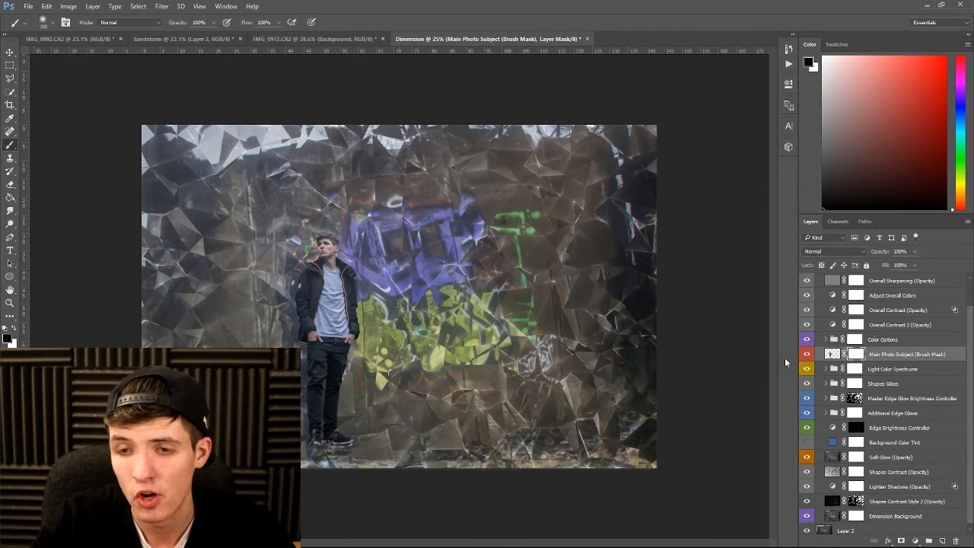
mouse_move(358, 449)
left_mouse_down()
mouse_move(332, 401)
mouse_move(347, 368)
mouse_move(332, 382)
mouse_move(313, 367)
mouse_move(377, 338)
mouse_move(372, 251)
mouse_move(380, 294)
mouse_move(370, 258)
mouse_move(362, 289)
mouse_move(295, 278)
mouse_move(278, 329)
mouse_move(290, 348)
left_mouse_up()
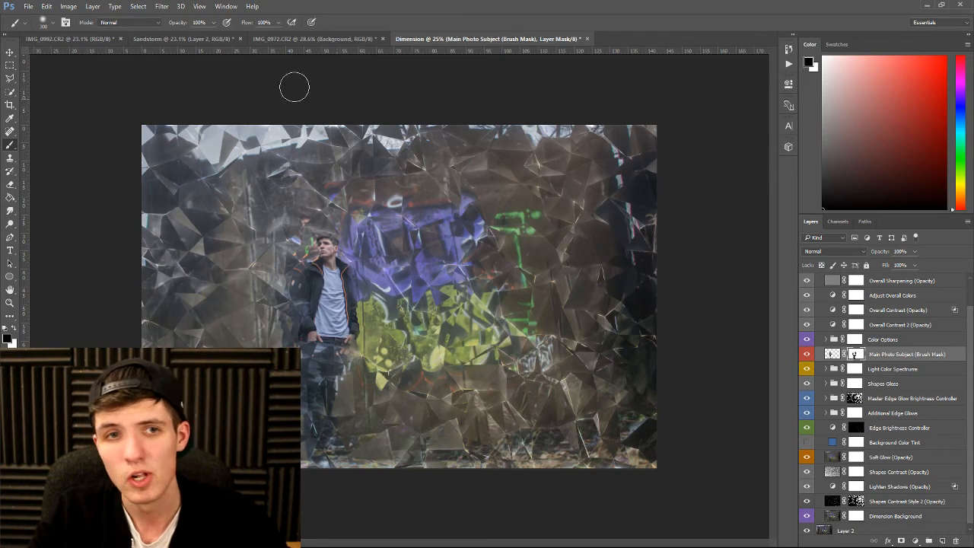
left_click(28, 6)
mouse_move(47, 6)
left_click(434, 4)
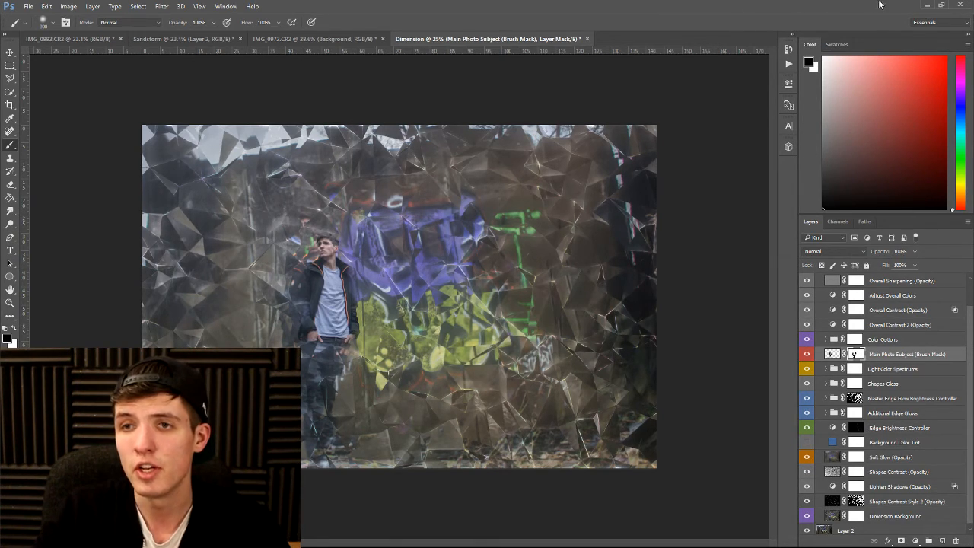
Switch to Lightroom and raise the graffiti photo's tone curve black point to about 11.8 %, anchoring the curve with two points in the shadows
left_click(927, 5)
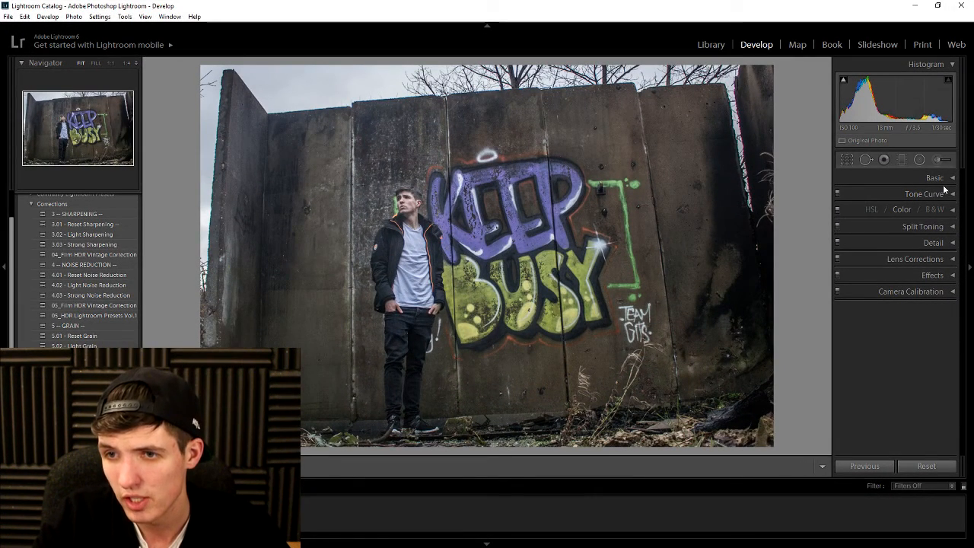
left_click(951, 199)
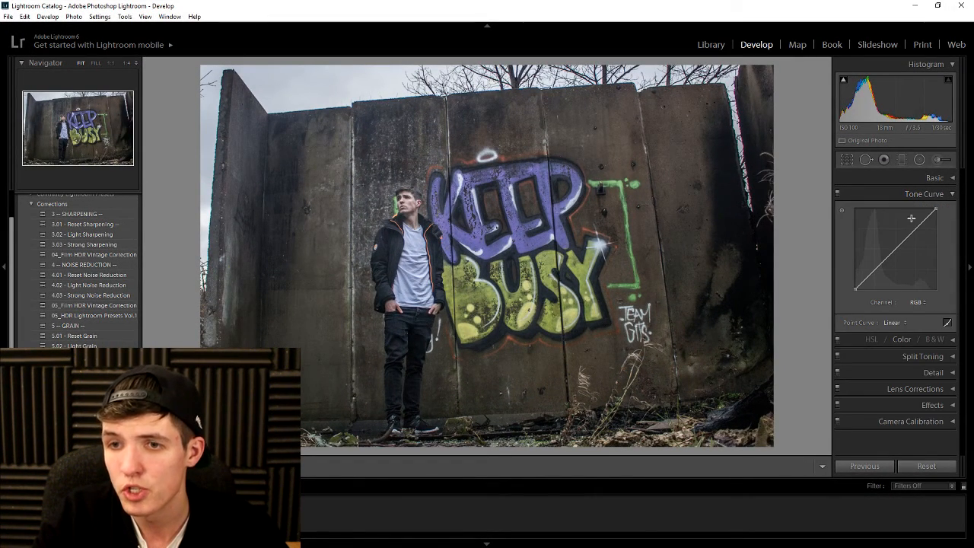
left_click(872, 271)
left_click(884, 260)
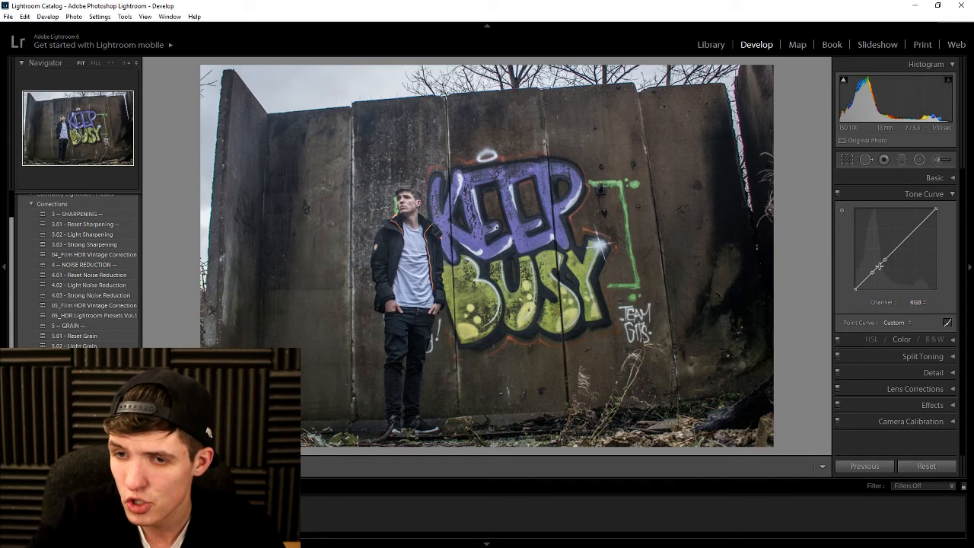
left_click_drag(856, 287, 855, 277)
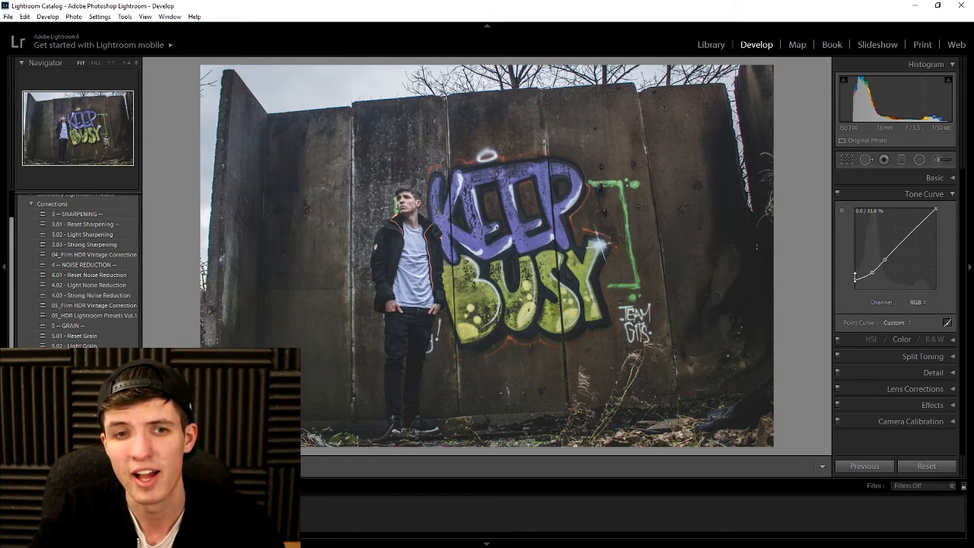
Open the photo of the man standing in the tree and crop it tightly around him, keeping the original aspect ratio
left_click(913, 6)
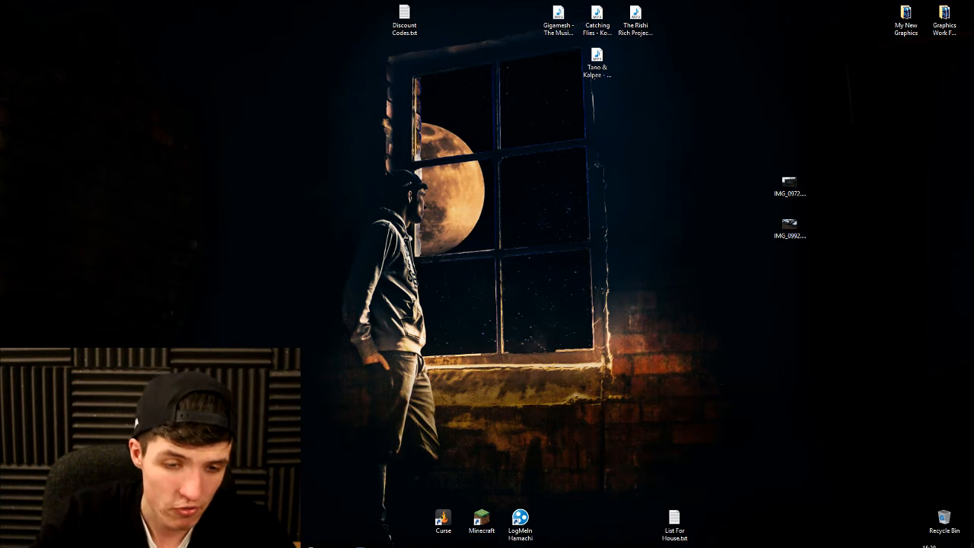
left_click(361, 538)
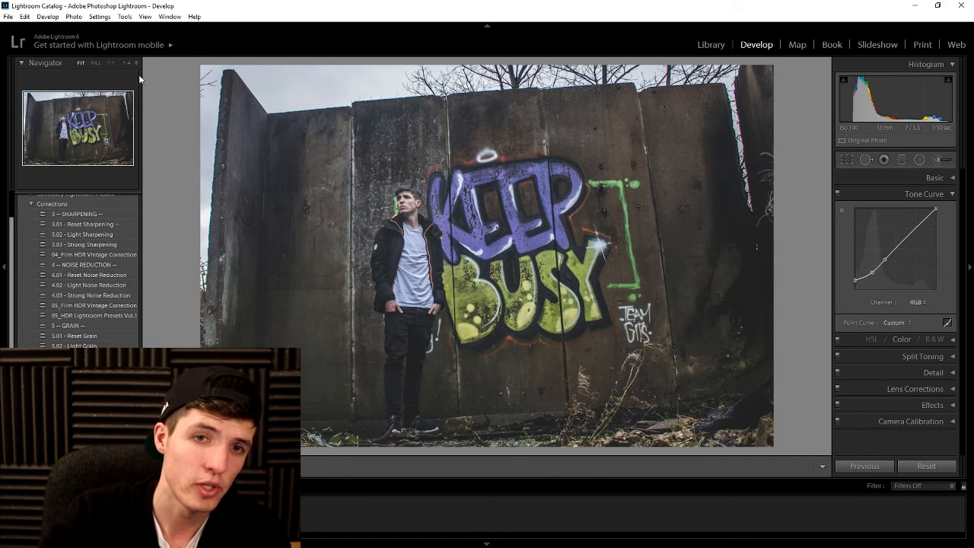
left_click(163, 513)
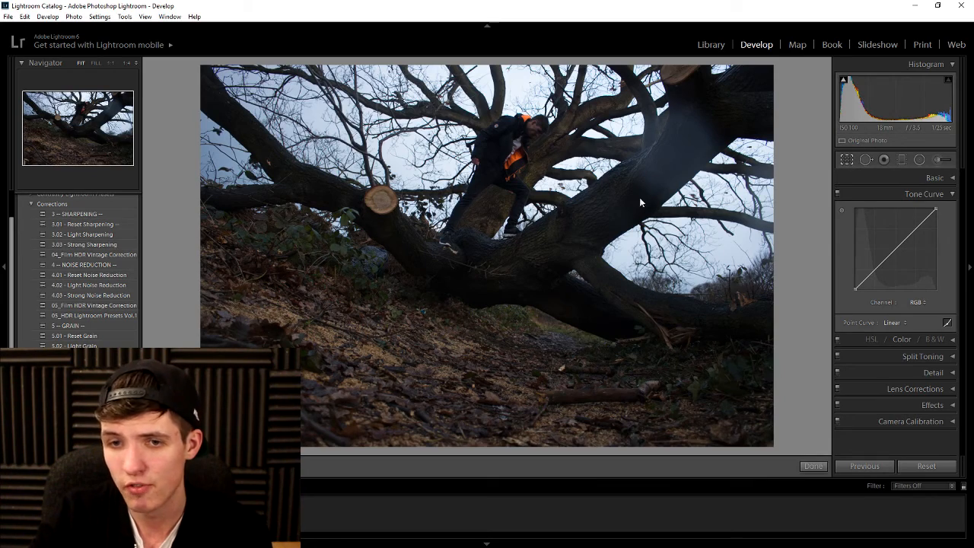
key("r")
left_click_drag(200, 447, 227, 430)
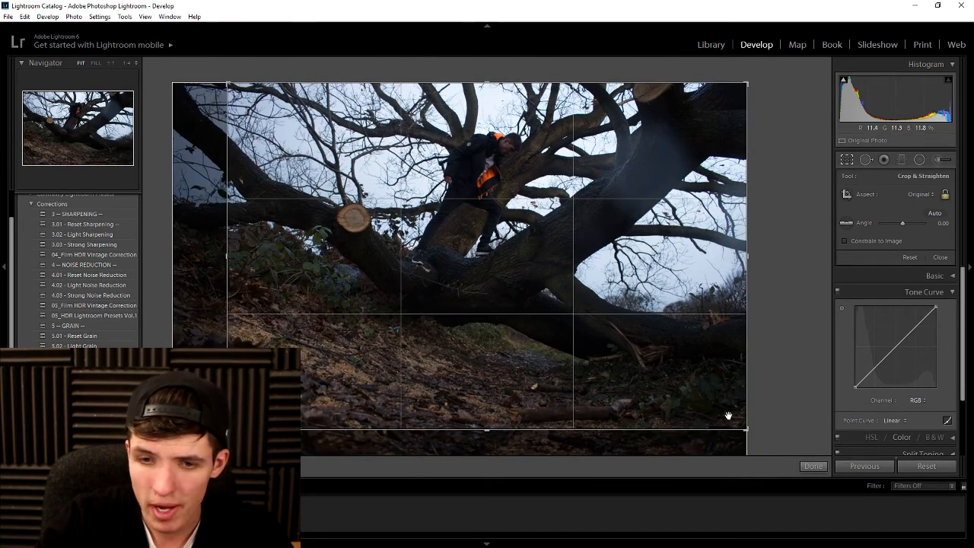
left_click_drag(746, 430, 670, 399)
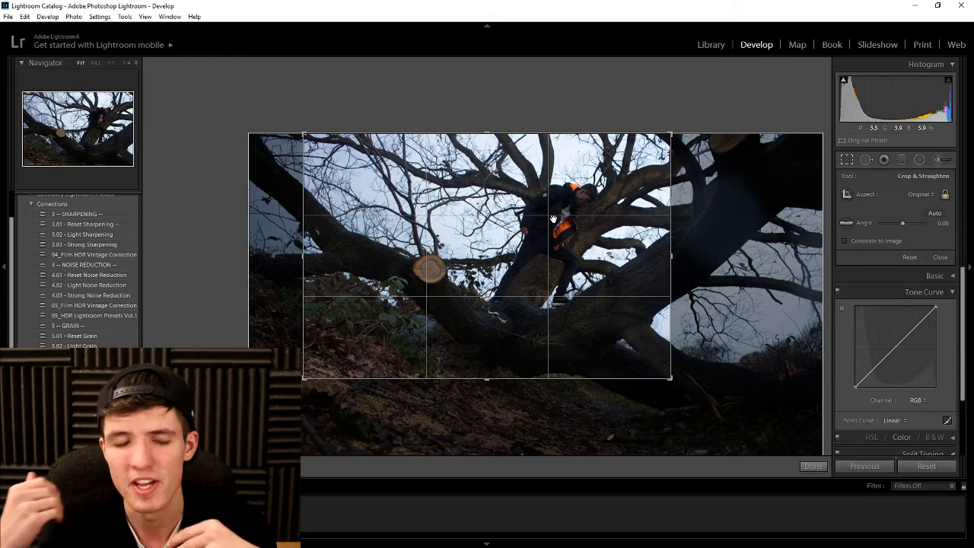
left_click(811, 466)
Set the tree photo's Highlights to -55, Shadows to +71 and Clarity to +98, and collapse the adjustment sections
left_click(953, 178)
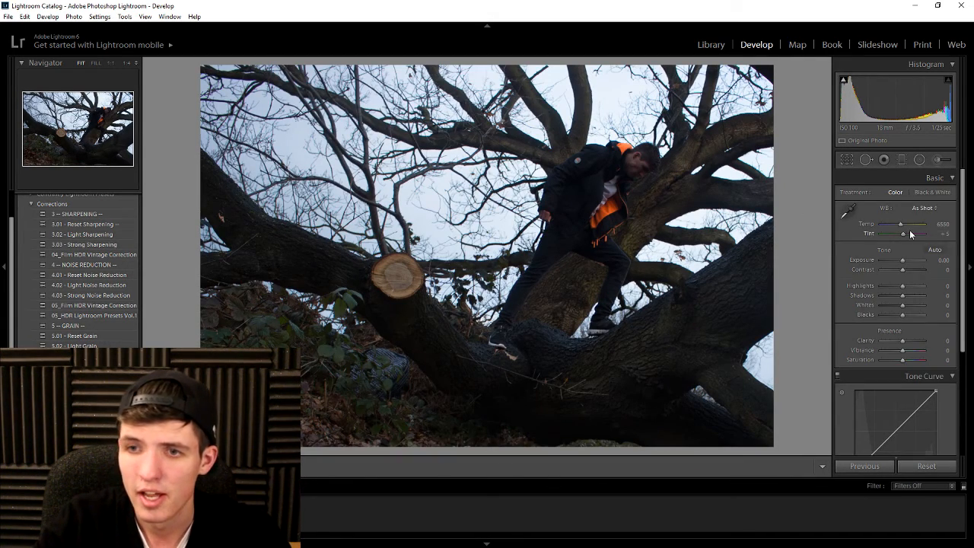
mouse_move(902, 286)
left_mouse_down()
mouse_move(893, 285)
mouse_move(925, 296)
mouse_move(851, 284)
mouse_move(917, 298)
left_mouse_up()
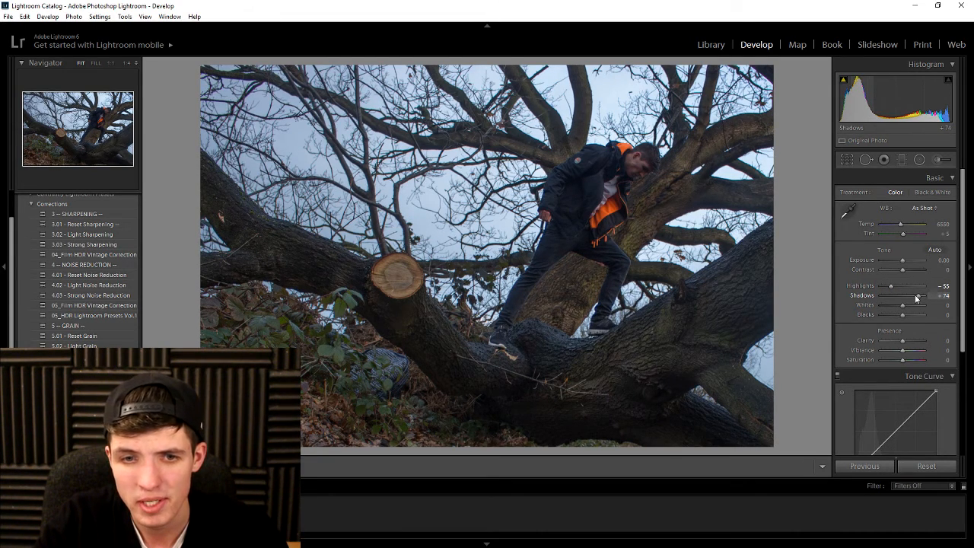
left_click_drag(911, 340, 925, 343)
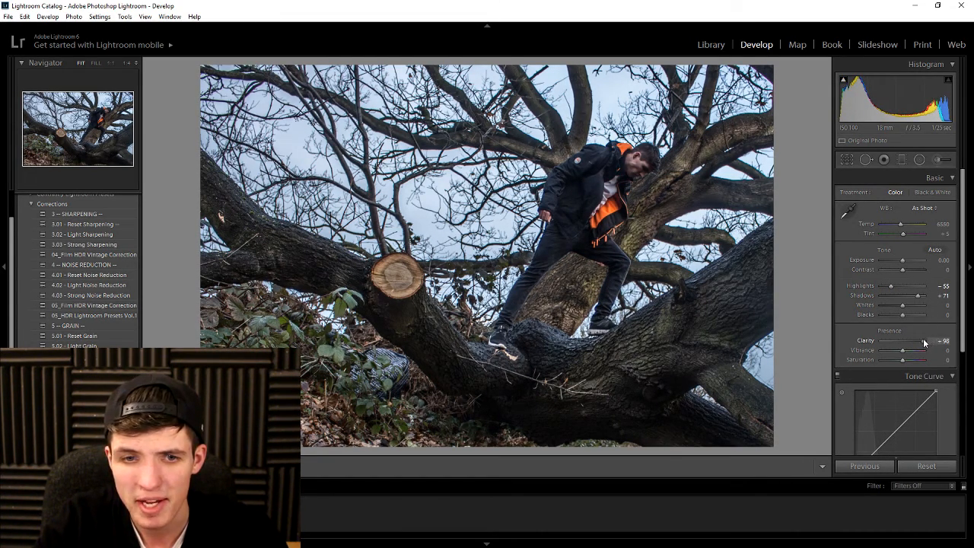
left_click(953, 178)
left_click(952, 196)
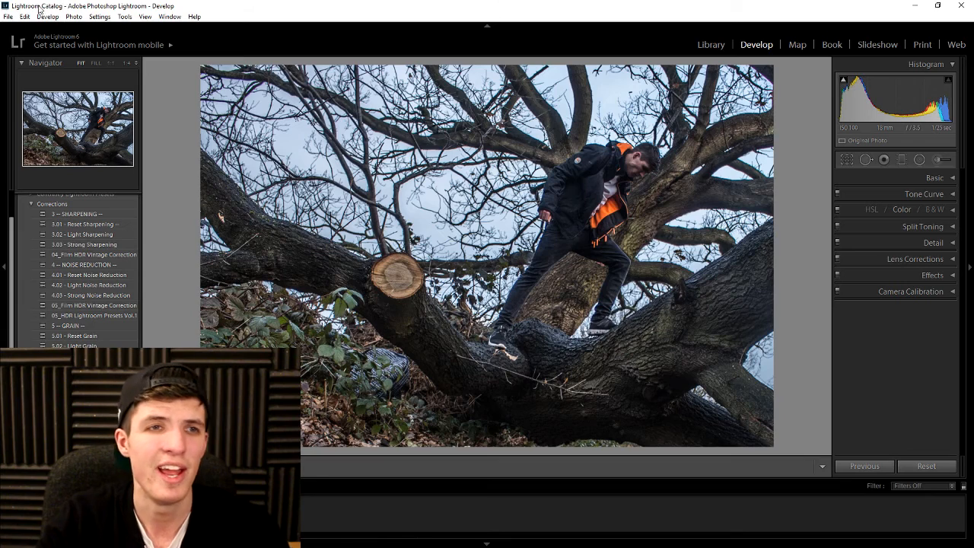
Switch to the tree photo in Photoshop and set a bright red foreground colour for the Brush tool
left_click(916, 6)
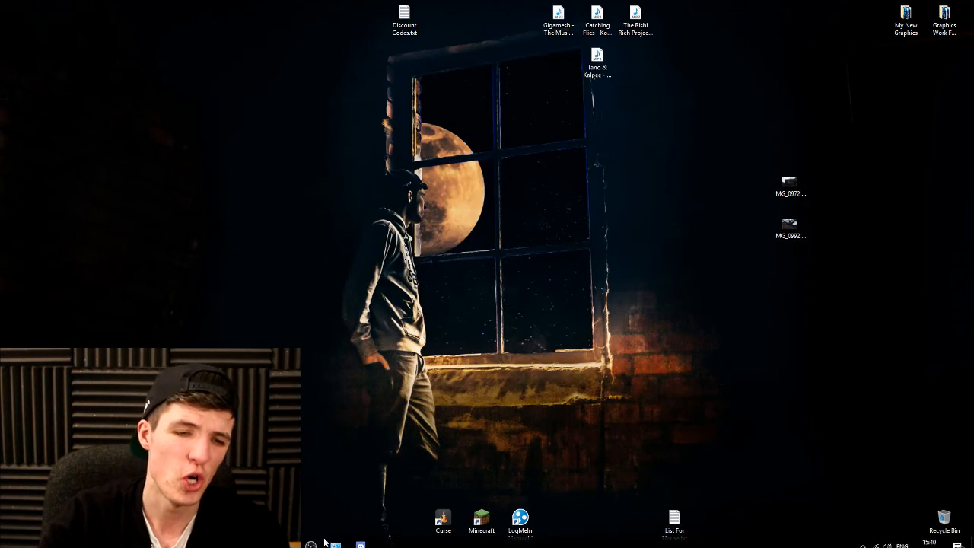
left_click(336, 543)
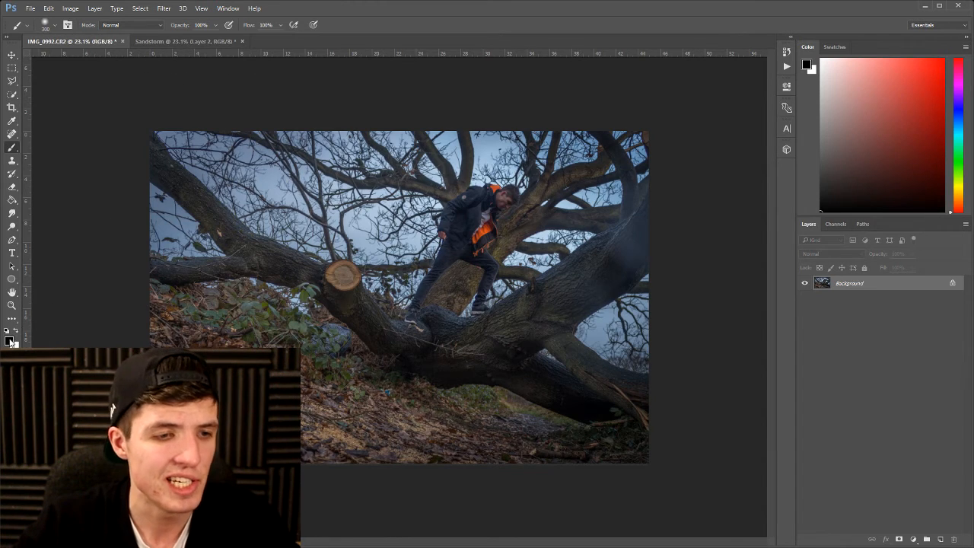
key("i")
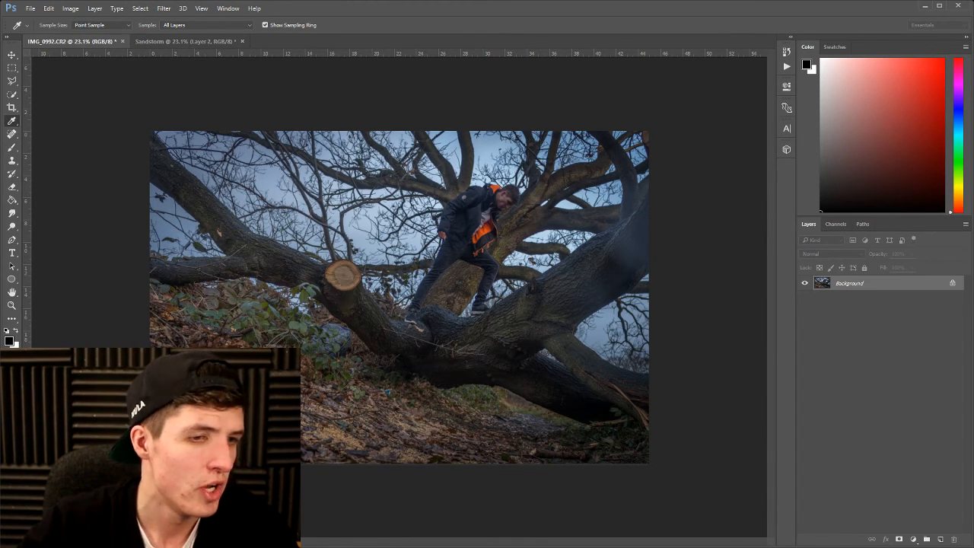
left_click(9, 340)
left_click_drag(558, 264, 784, 114)
left_click(703, 216)
key("b")
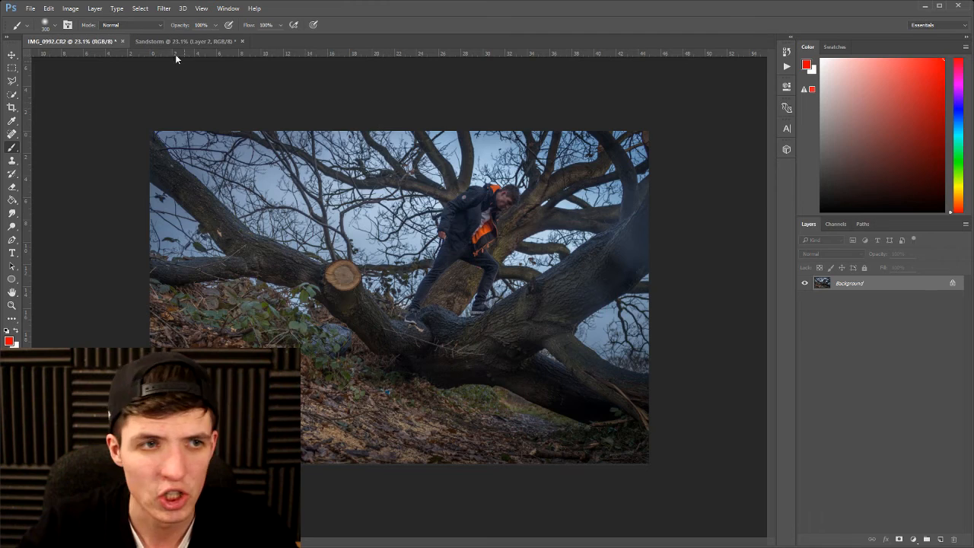
Create a new layer named "brush" above the Background layer
left_click(95, 9)
mouse_move(112, 21)
left_click(223, 20)
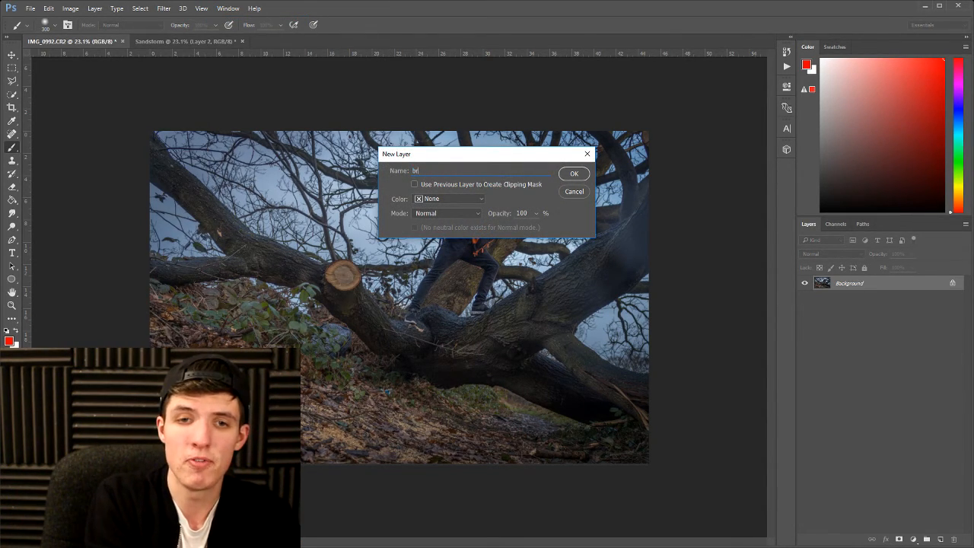
key("Return")
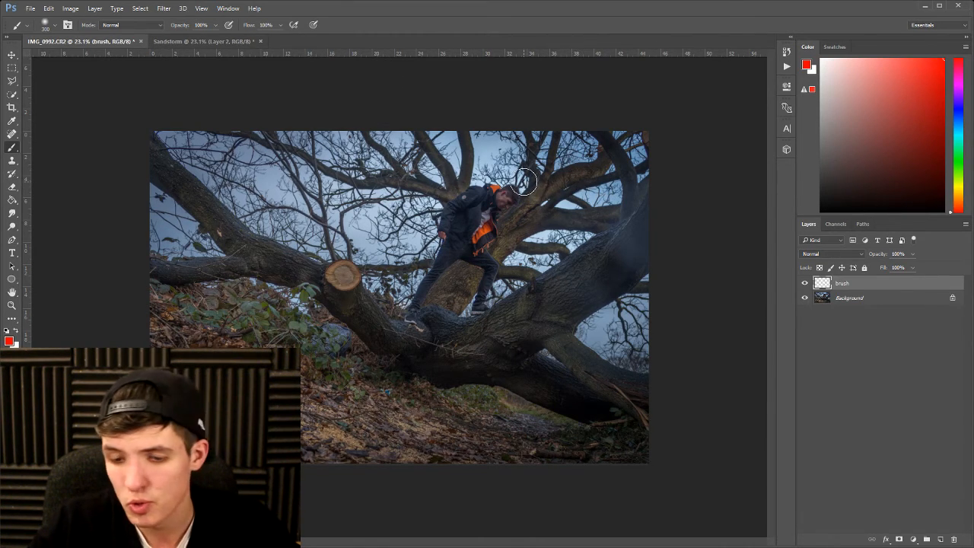
With the brush reduced to size 60, paint a red stroke along the man's head, back and arm on the brush layer
scroll(523, 183, "up", 4)
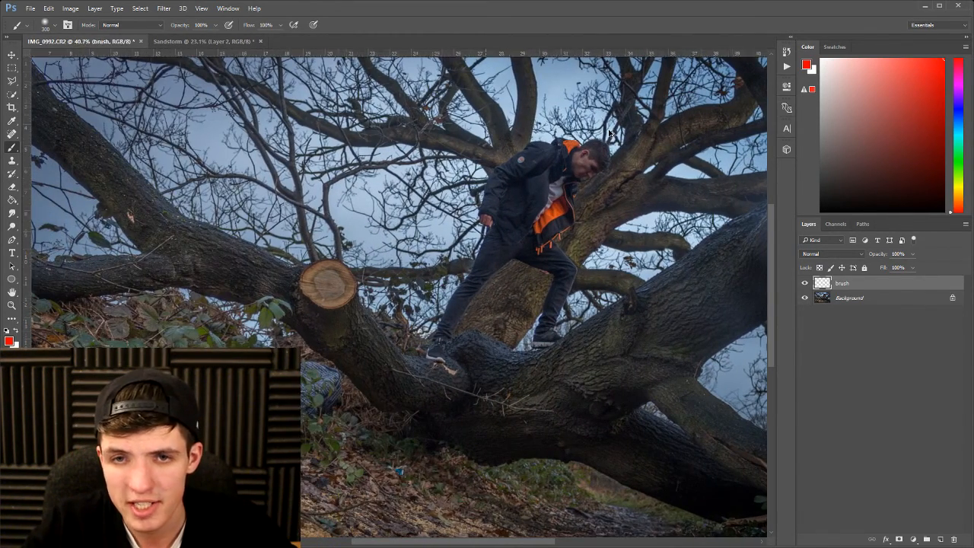
scroll(609, 133, "up", 4)
key("bracketleft")
key("bracketleft")
key("bracketleft")
key("bracketleft")
key("bracketleft")
key("bracketleft")
key("bracketleft")
key("bracketleft")
key("bracketleft")
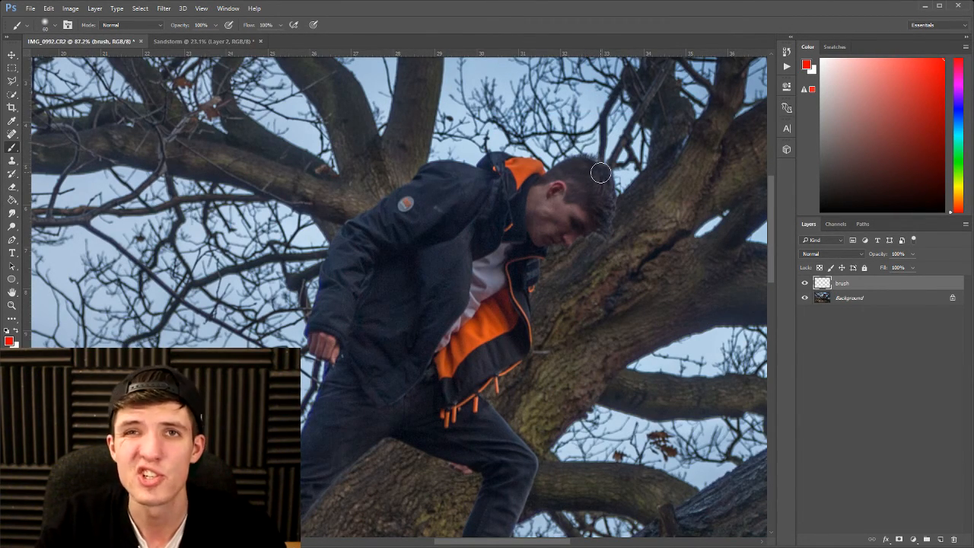
mouse_move(591, 170)
left_mouse_down()
mouse_move(527, 191)
mouse_move(433, 195)
mouse_move(349, 222)
mouse_move(330, 252)
mouse_move(313, 328)
left_mouse_up()
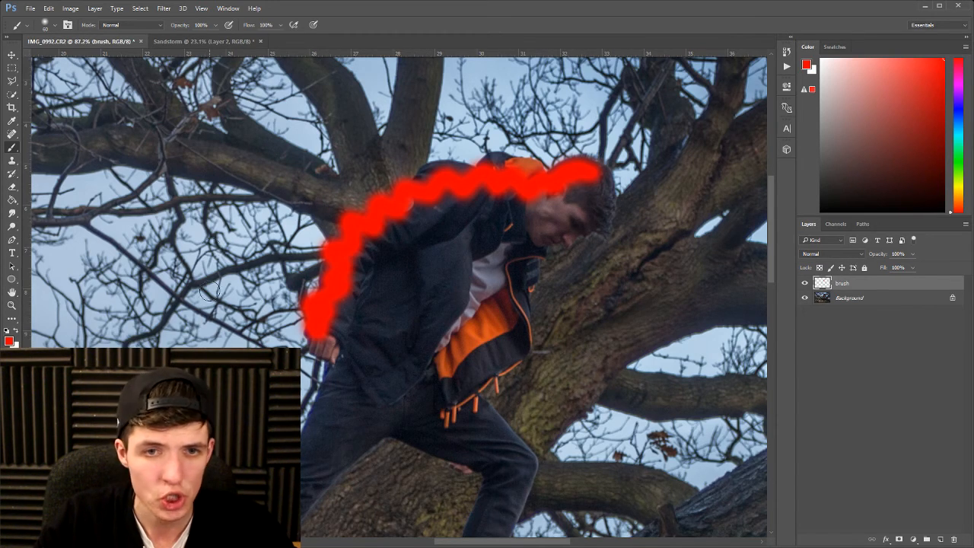
mouse_move(632, 264)
left_mouse_down()
mouse_move(484, 380)
mouse_move(412, 350)
left_mouse_up()
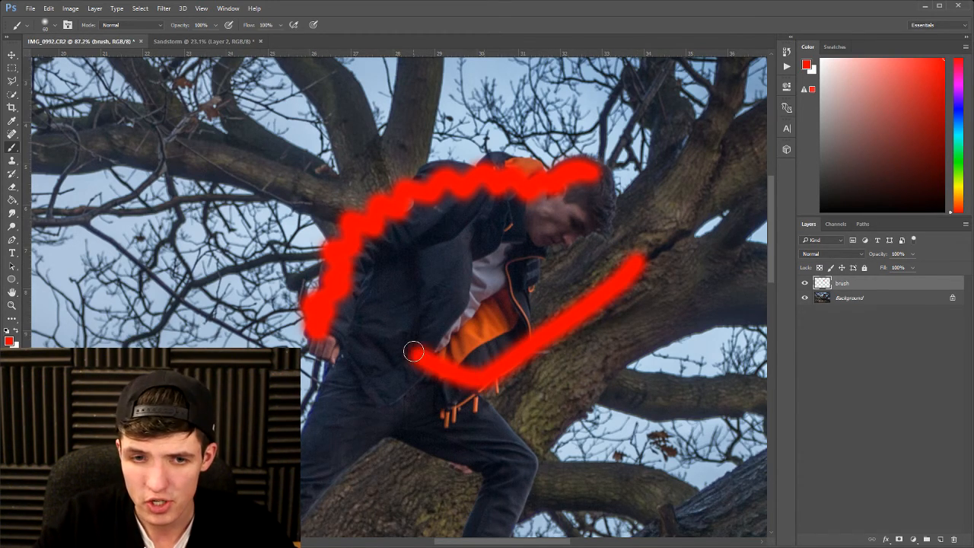
key("ctrl+z")
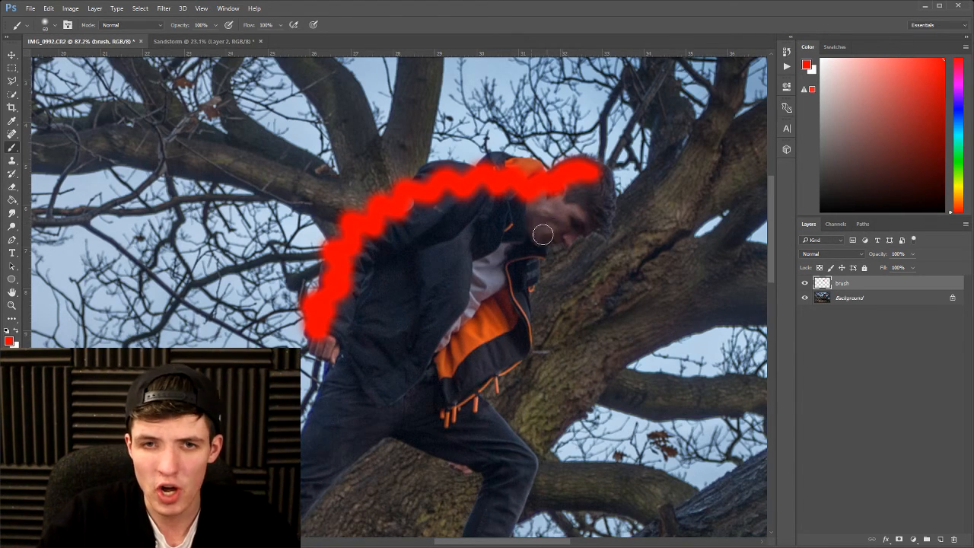
Paint a red stroke from the man's hip down his rear leg to the foot on the brush layer
scroll(485, 272, "down", 3)
scroll(484, 273, "down", 8)
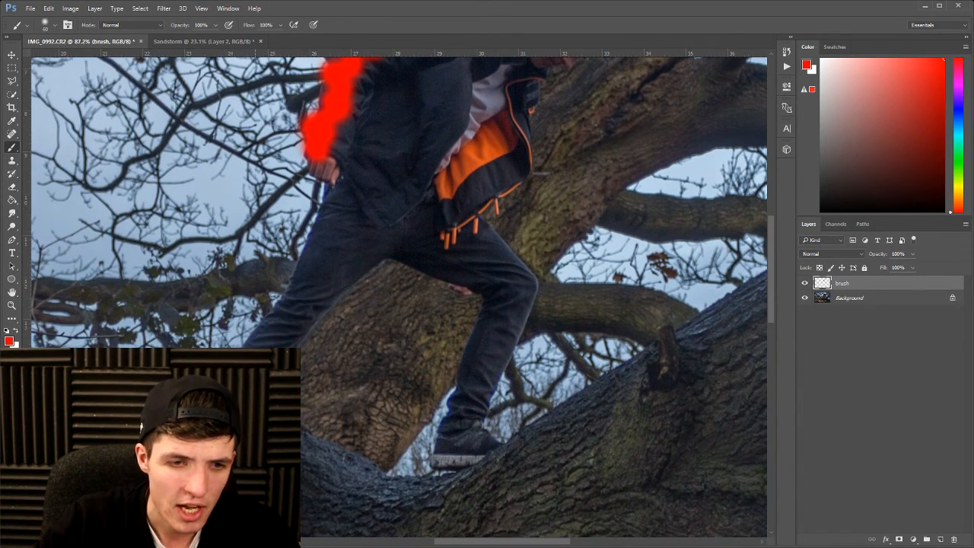
mouse_move(377, 148)
left_mouse_down()
mouse_move(342, 229)
mouse_move(257, 346)
left_mouse_up()
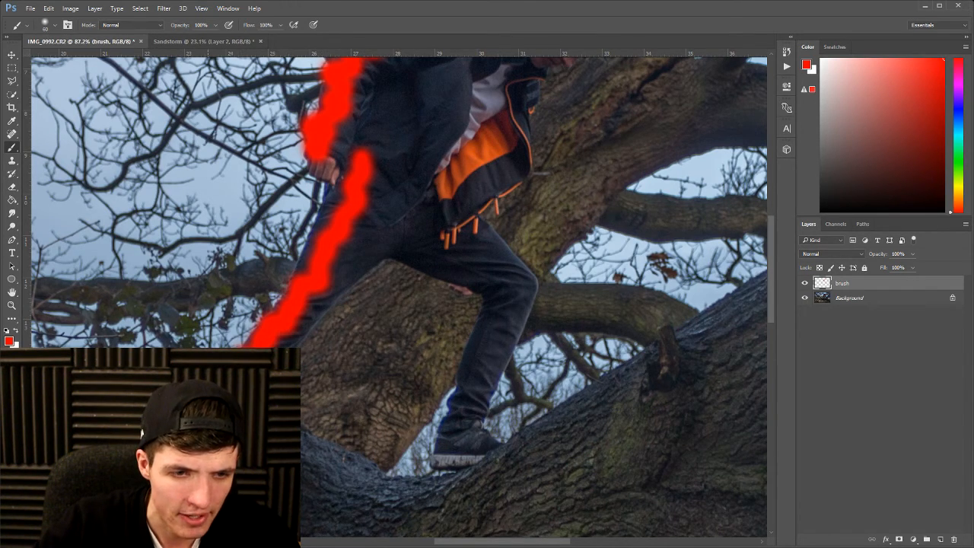
scroll(408, 257, "down", 5)
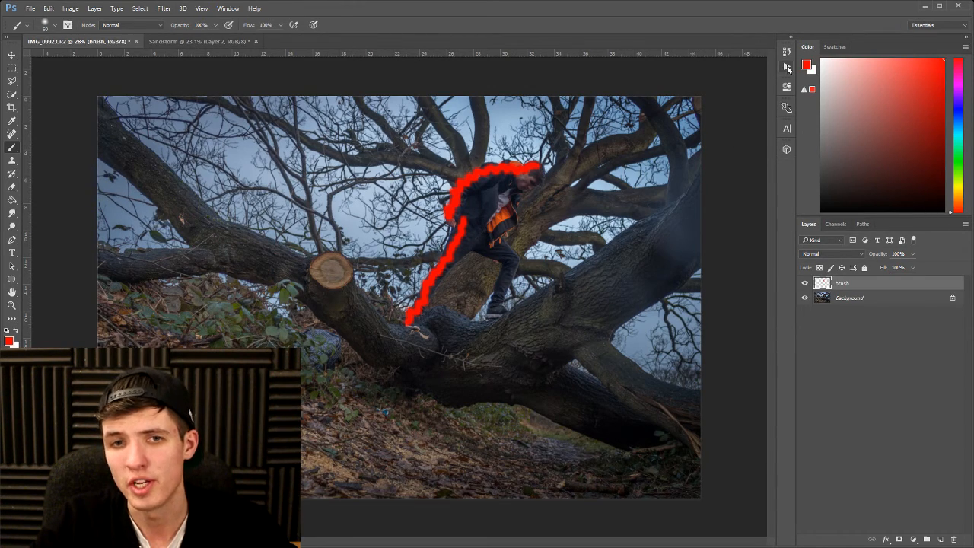
Look through the direction actions in the SandStorm action set and select LEFT
left_click(787, 67)
left_click(615, 73)
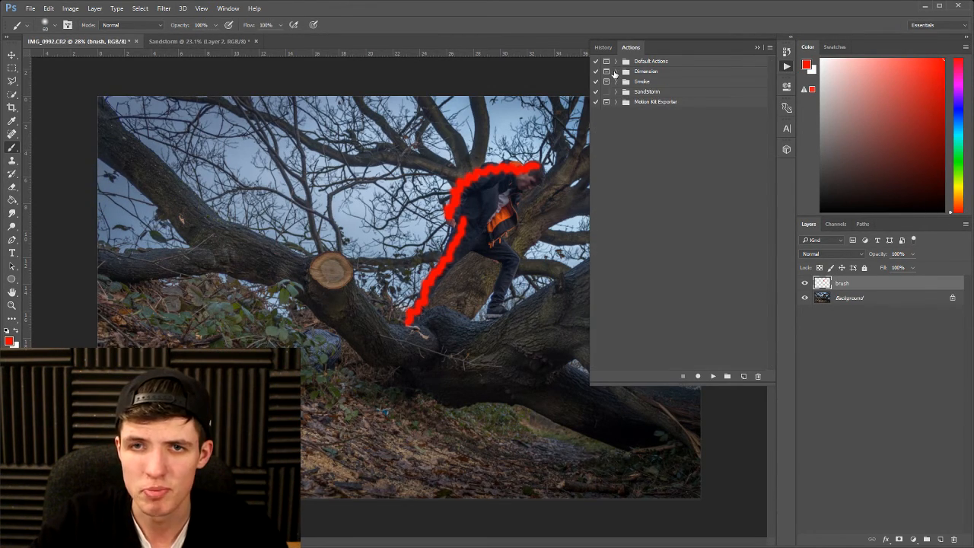
left_click(617, 92)
left_click(642, 103)
left_click(642, 122)
left_click(642, 133)
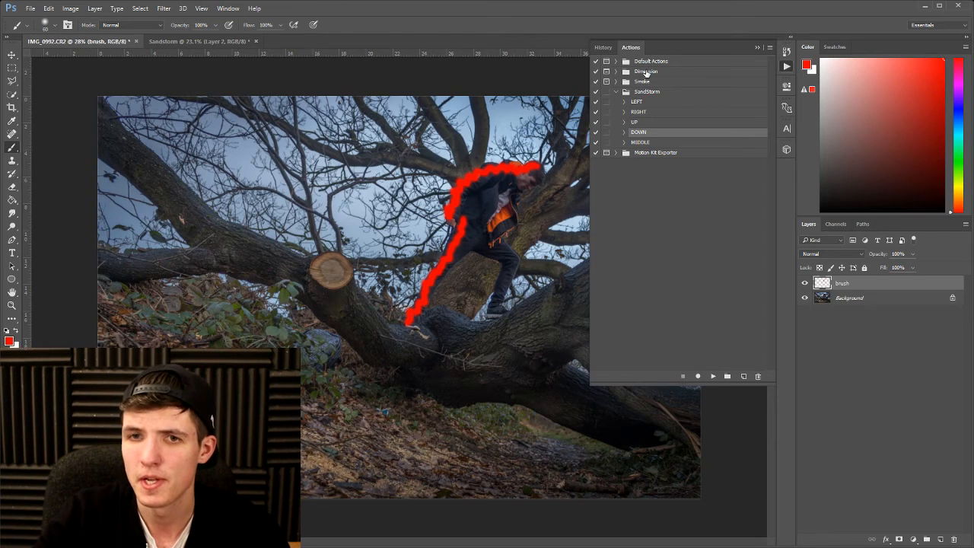
left_click(637, 102)
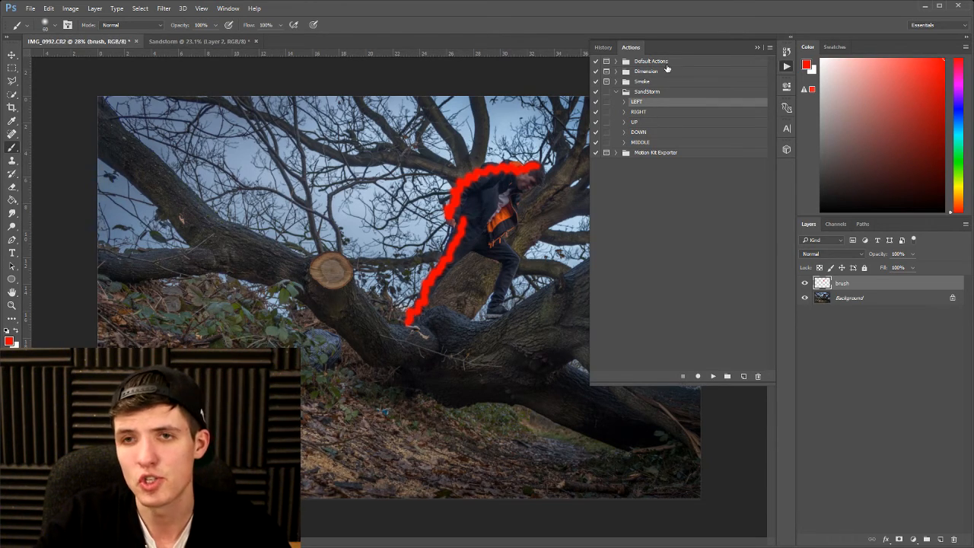
left_click(757, 47)
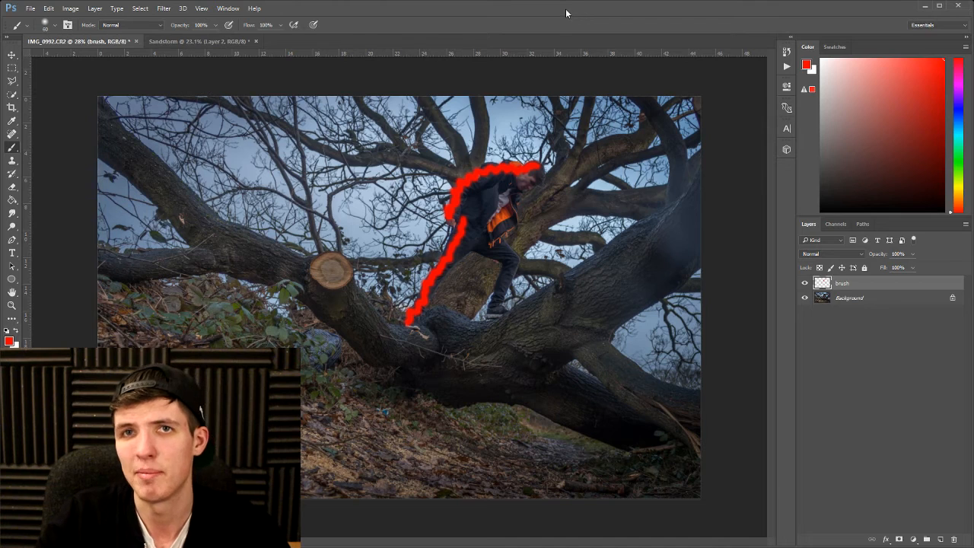
Bring up the finished Sandstorm document and check its colour mode and bit depth options
left_click(176, 41)
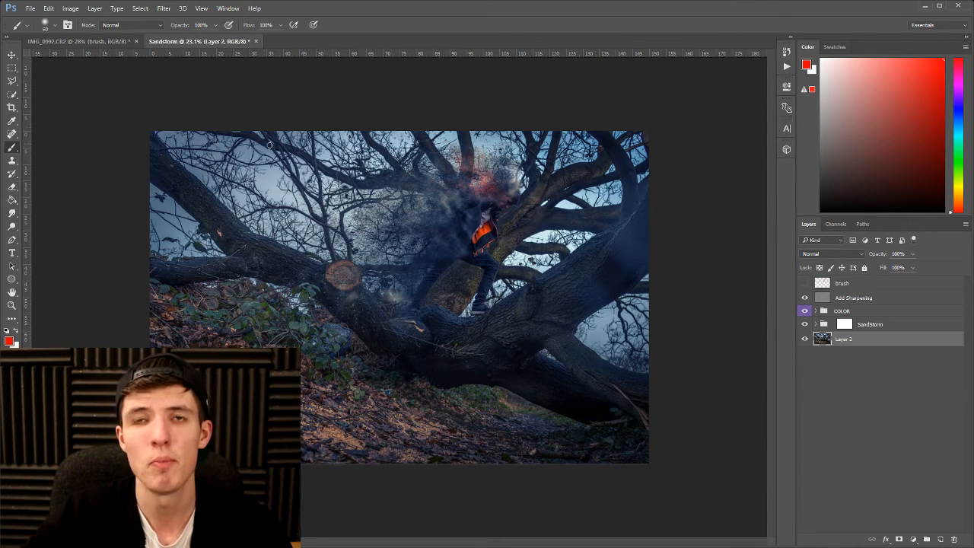
left_click(70, 8)
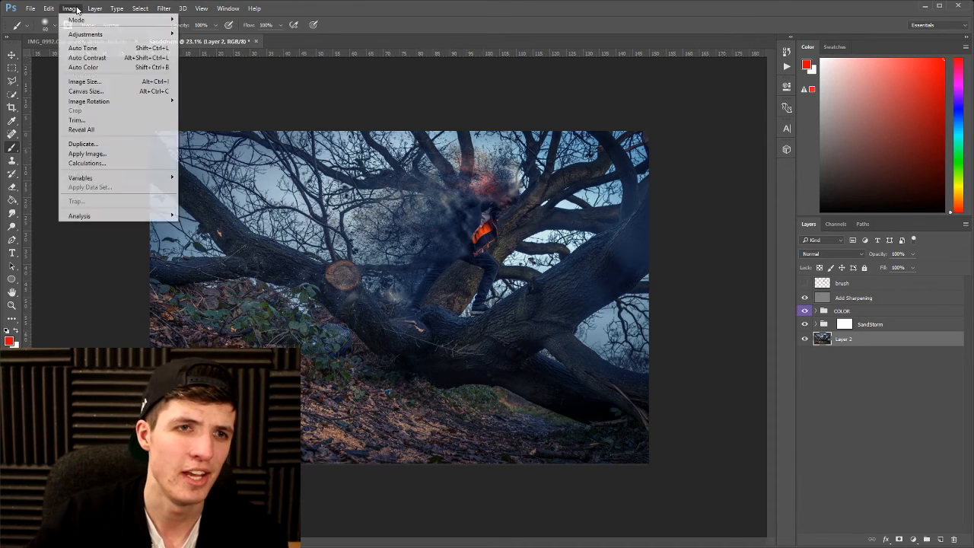
mouse_move(147, 21)
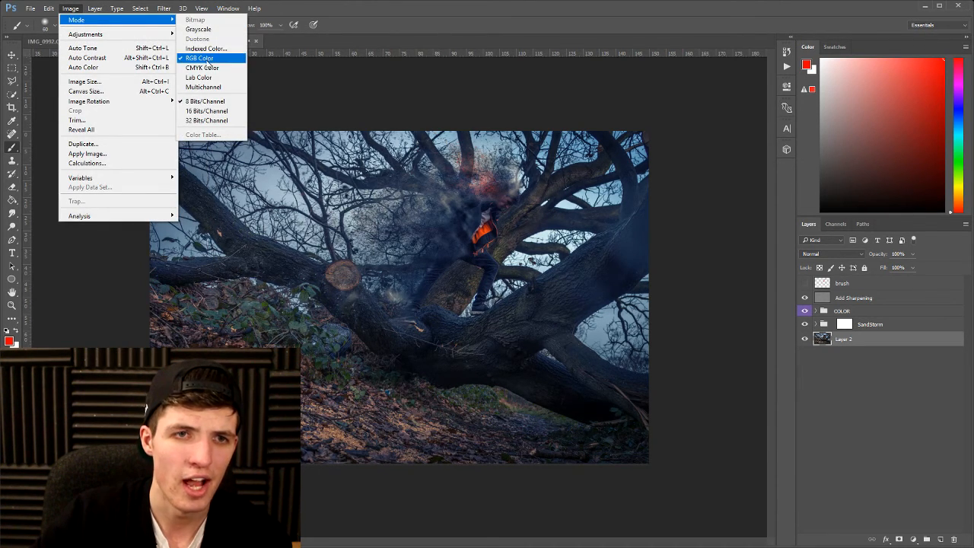
left_click(399, 5)
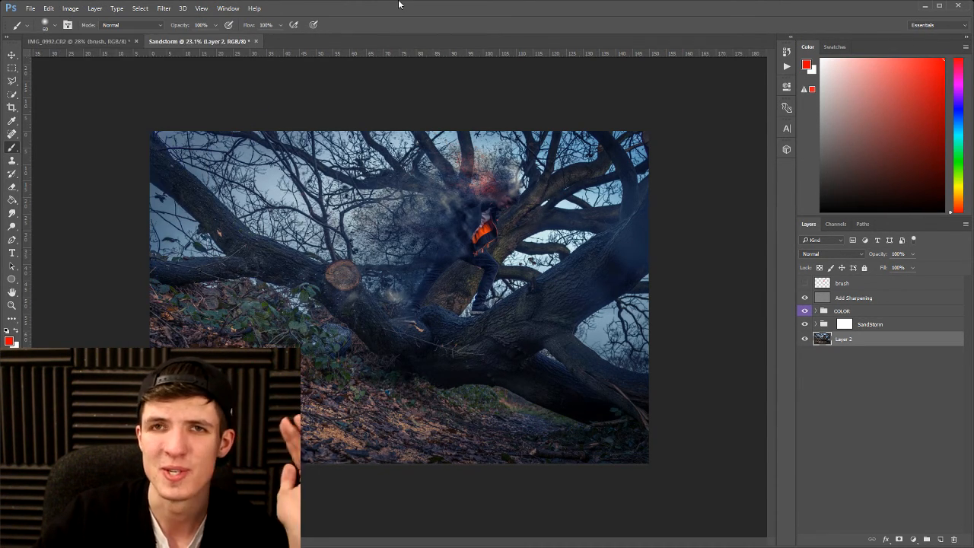
Examine the particle and cloud subgroups contained in the SandStorm layer group
left_click(816, 325)
left_click(816, 325)
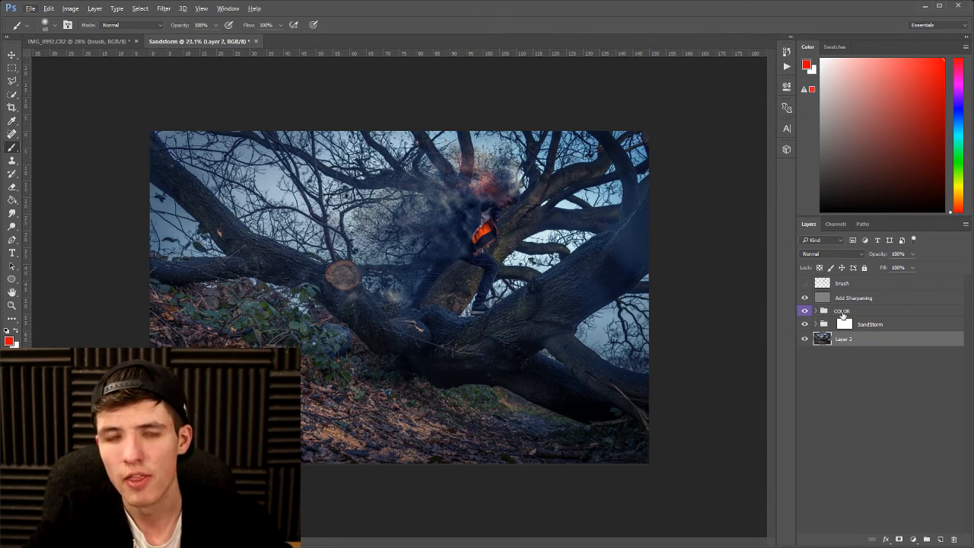
left_click(815, 325)
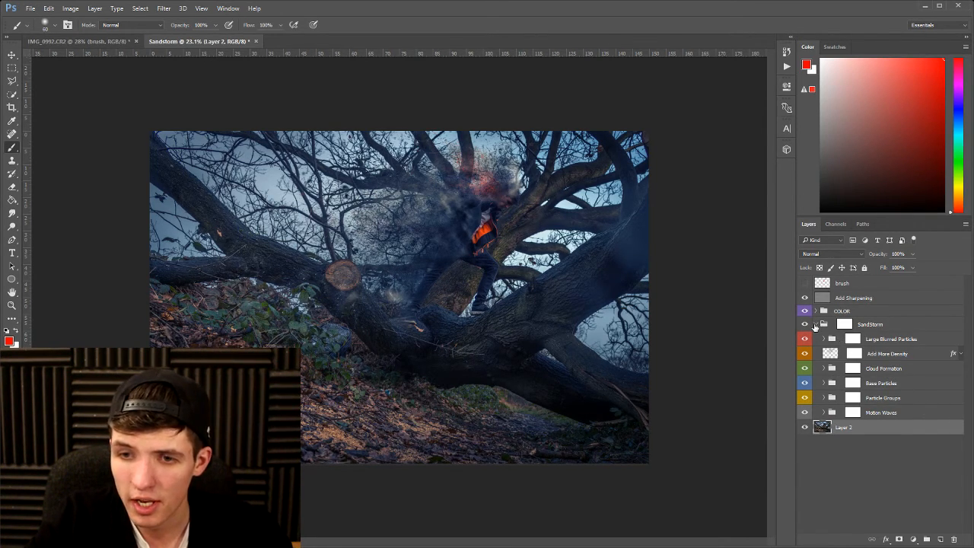
left_click(815, 325)
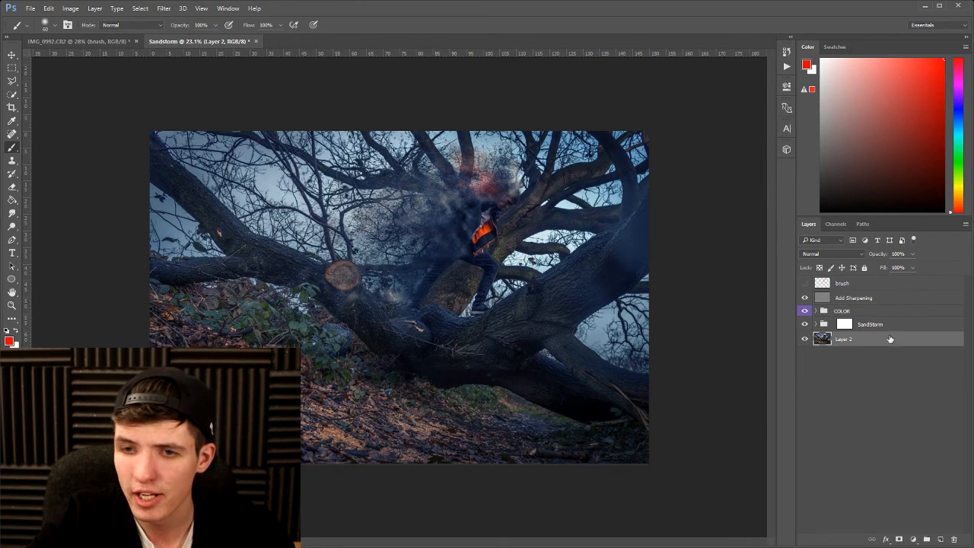
Duplicate the Cloud Formation group inside SandStorm and move the copy up and to the left, away from the man
left_click(815, 325)
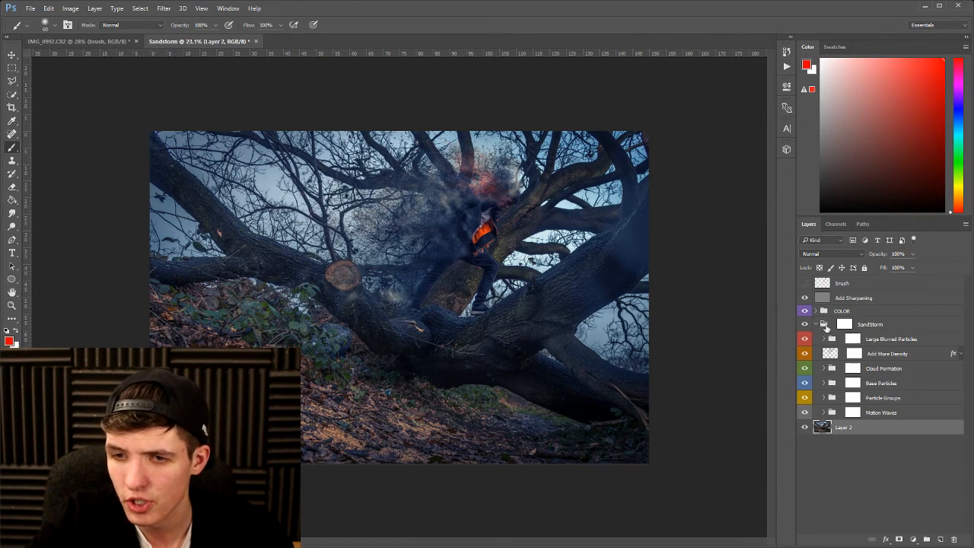
left_click(889, 371)
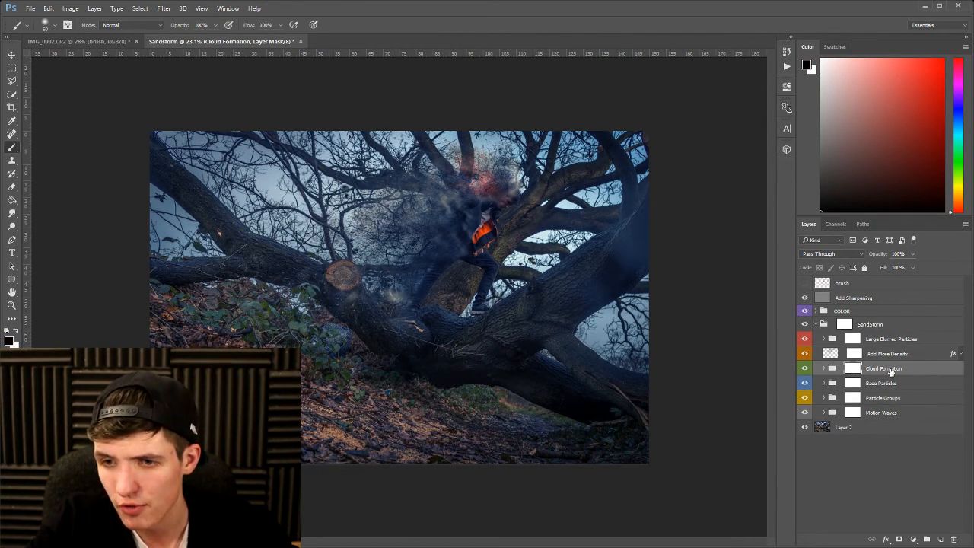
key("ctrl+j")
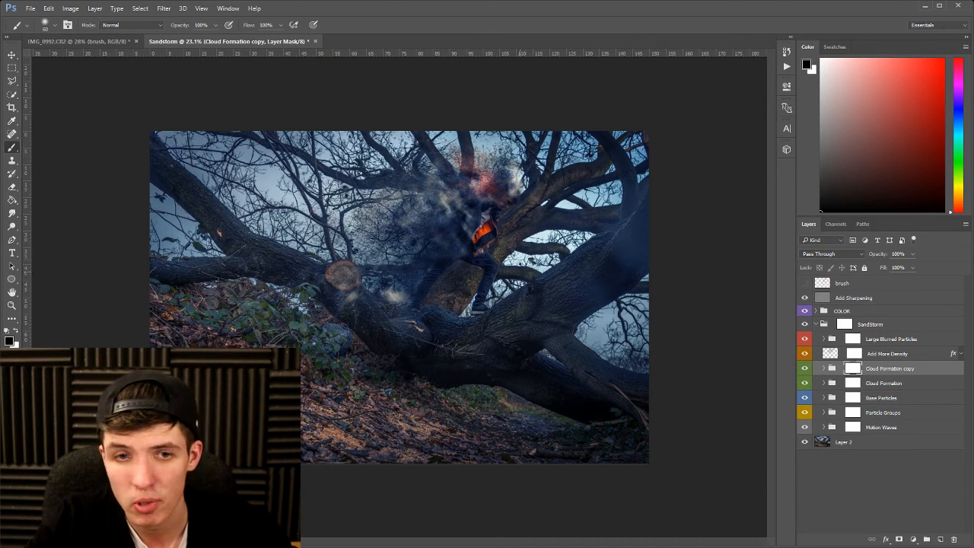
left_click(13, 55)
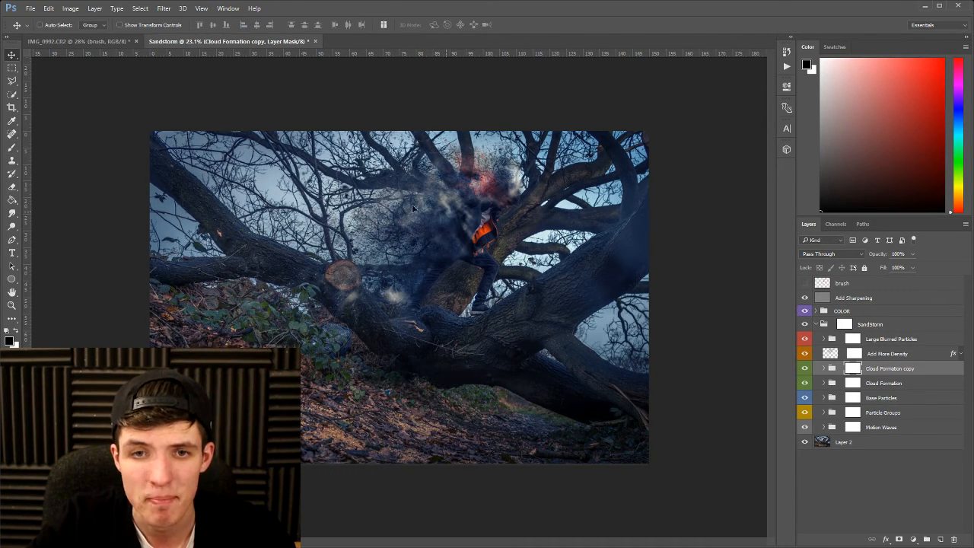
left_click(931, 370)
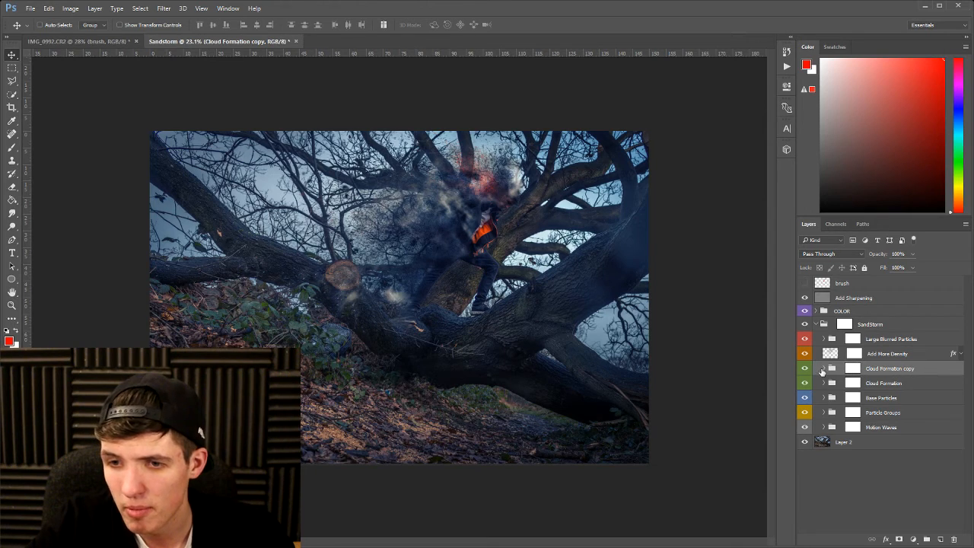
left_click_drag(446, 236, 389, 210)
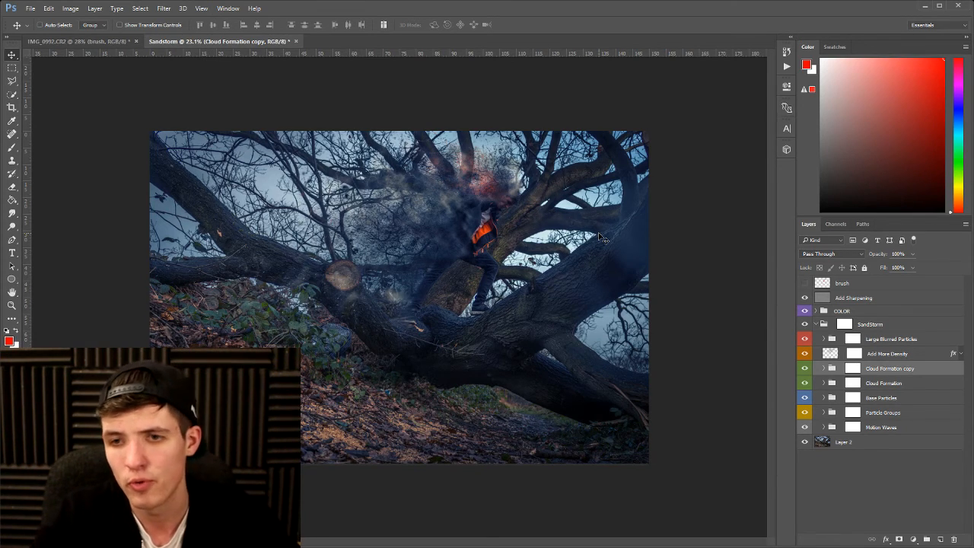
Collapse the SandStorm group and expand the COLOR group with all its Color Option subgroups collapsed
left_click(815, 325)
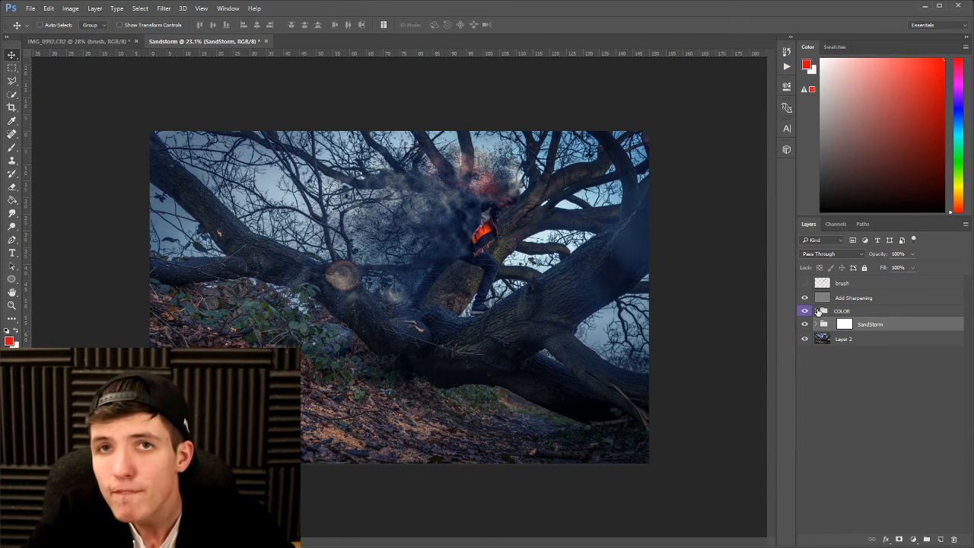
left_click(817, 311)
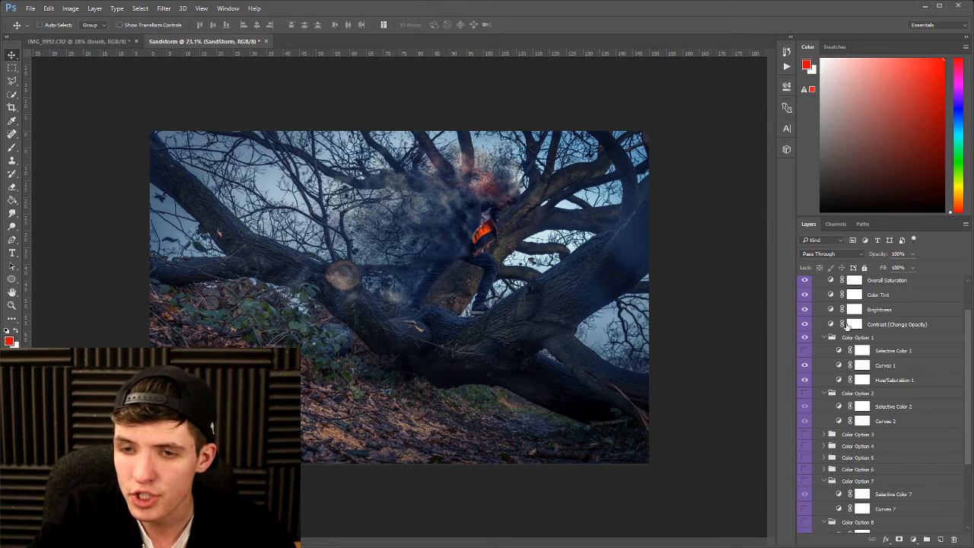
left_click(815, 312, "alt")
left_click(816, 312)
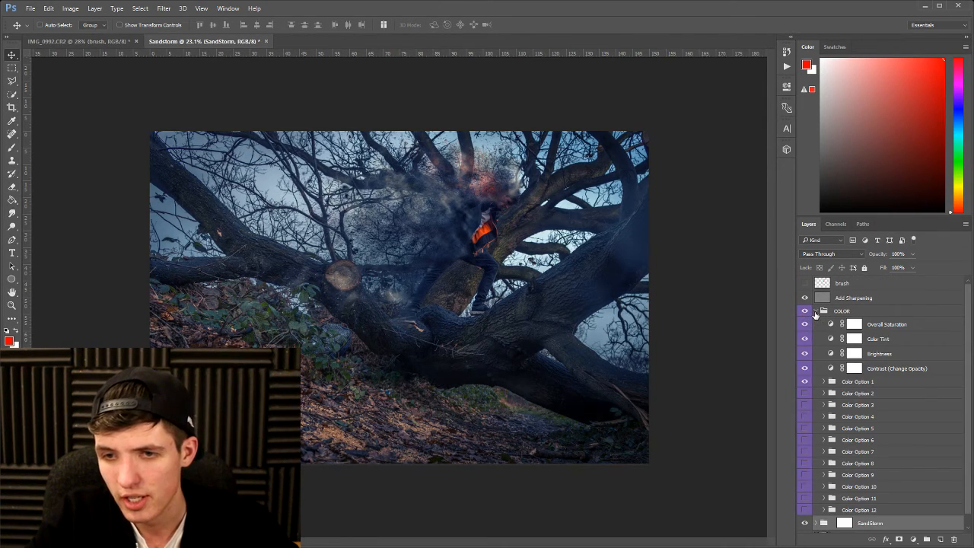
Toggle several Color Option groups, including Color Option 1, to compare their looks, and leave all of them hidden
scroll(814, 314, "down", 1)
left_click_drag(805, 380, 805, 370)
left_click(805, 394)
left_click(805, 395)
left_click(805, 406)
left_click(806, 405)
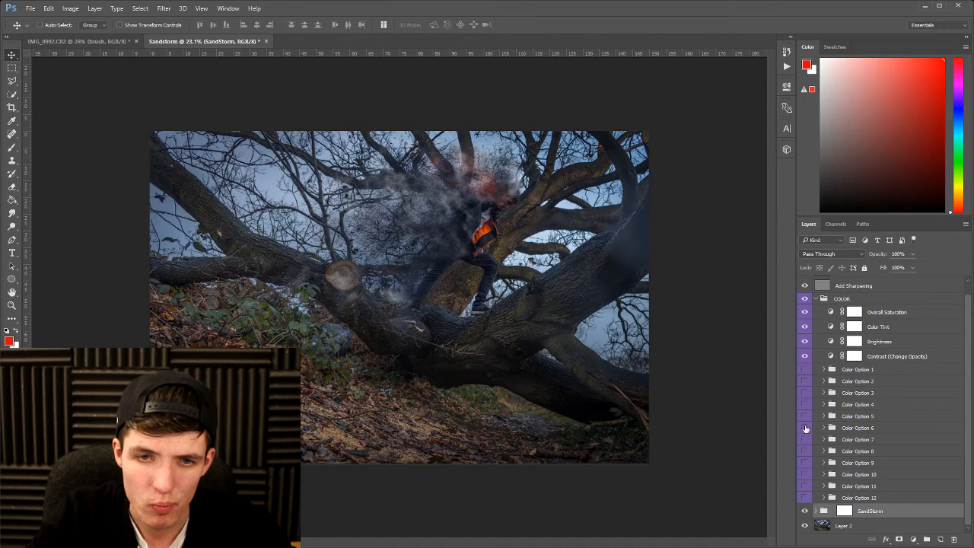
left_click(805, 429)
left_click(806, 369)
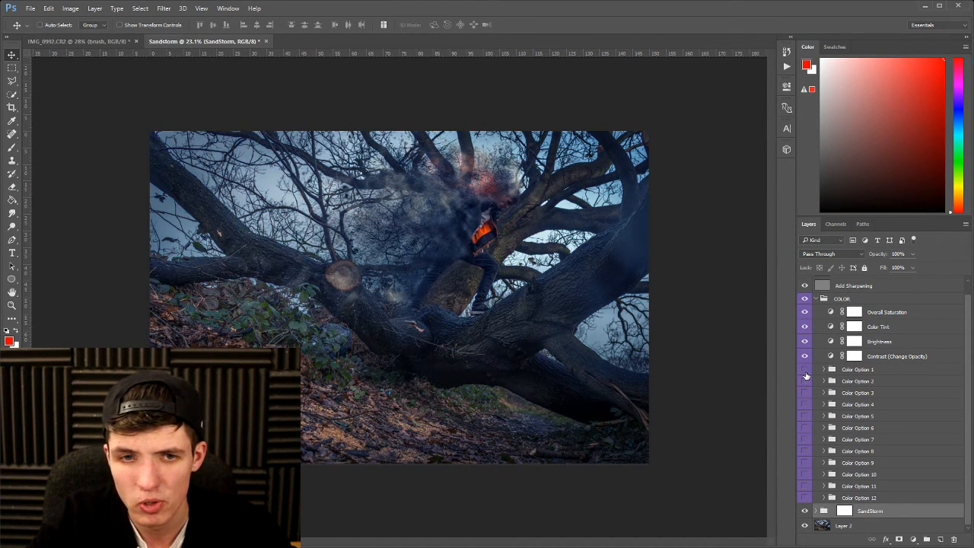
left_click(806, 370)
left_click(805, 369)
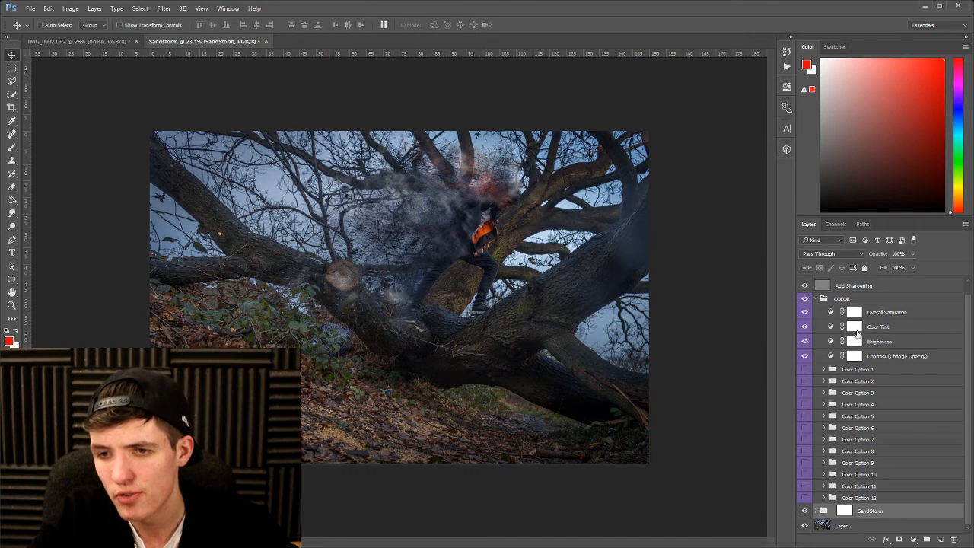
Reduce the opacity of the Contrast (Change Opacity) layer in the COLOR group to 40%
left_click(885, 357)
left_click(906, 267)
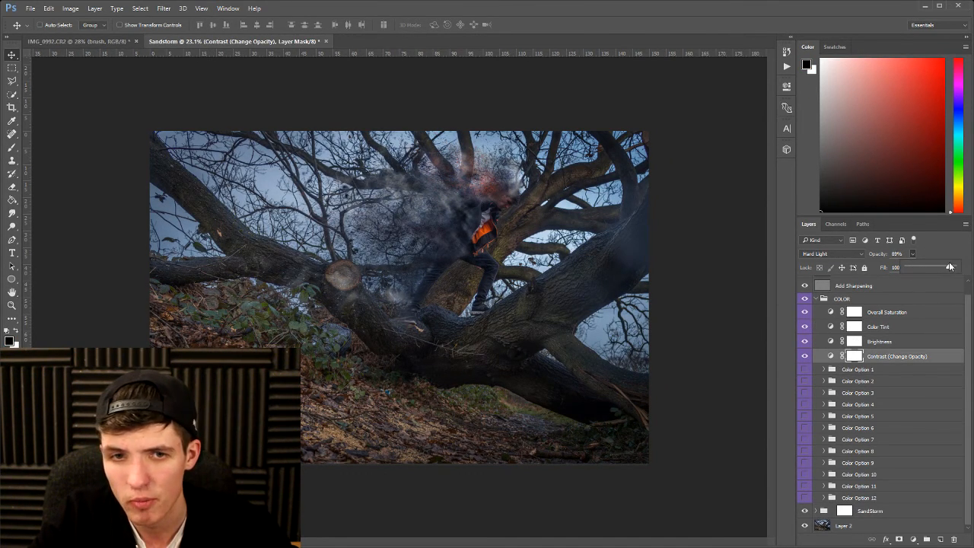
left_click_drag(949, 266, 946, 266)
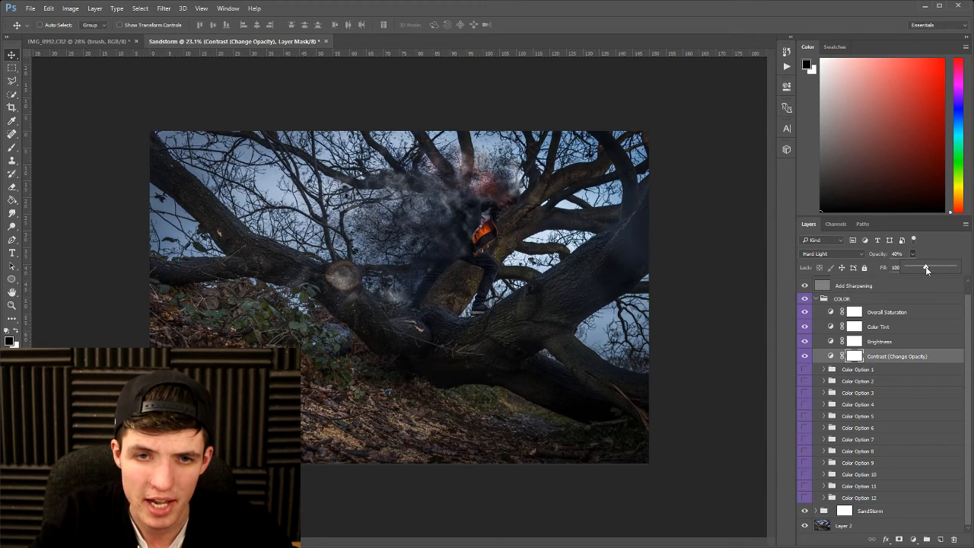
left_click(913, 258)
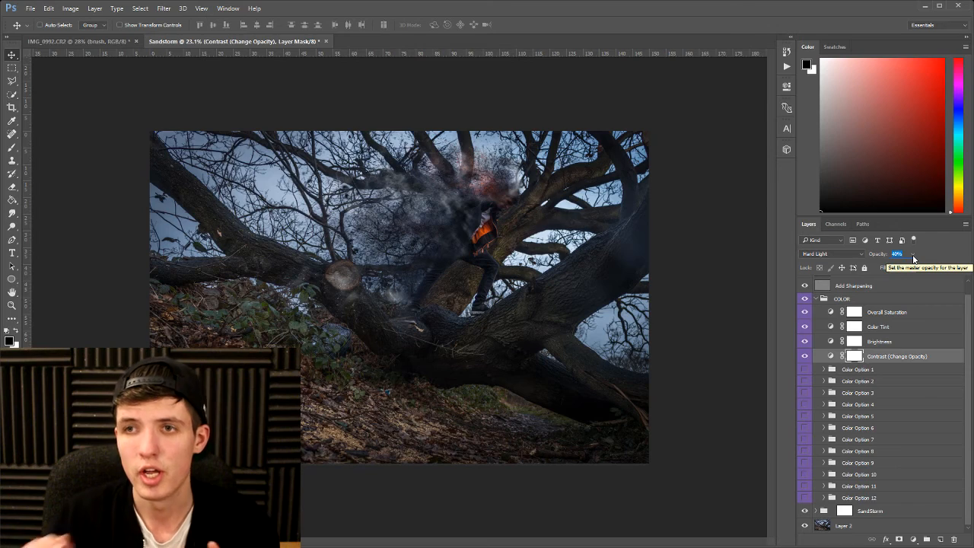
Switch to Lightroom, show the photo's Basic adjustments and collapse the Corrections preset folder
left_click(925, 7)
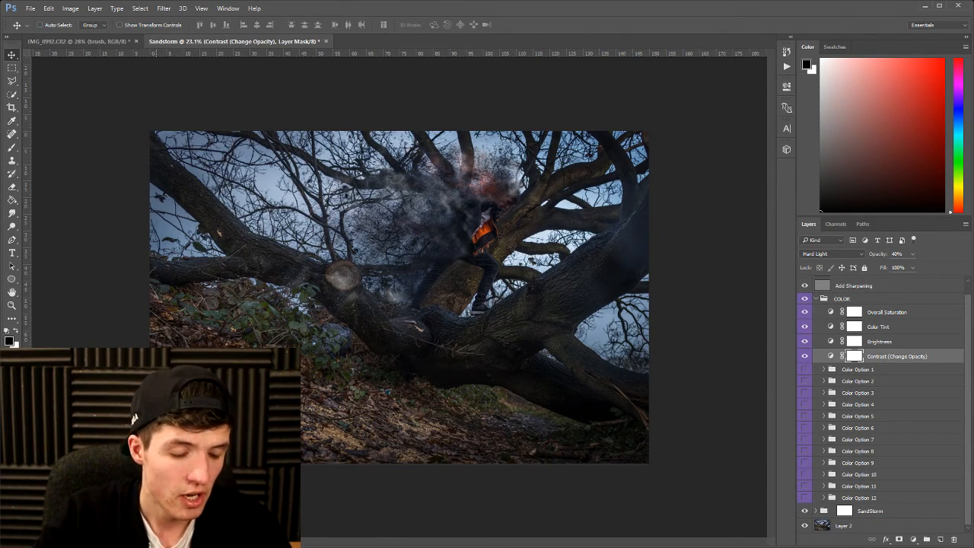
key("super")
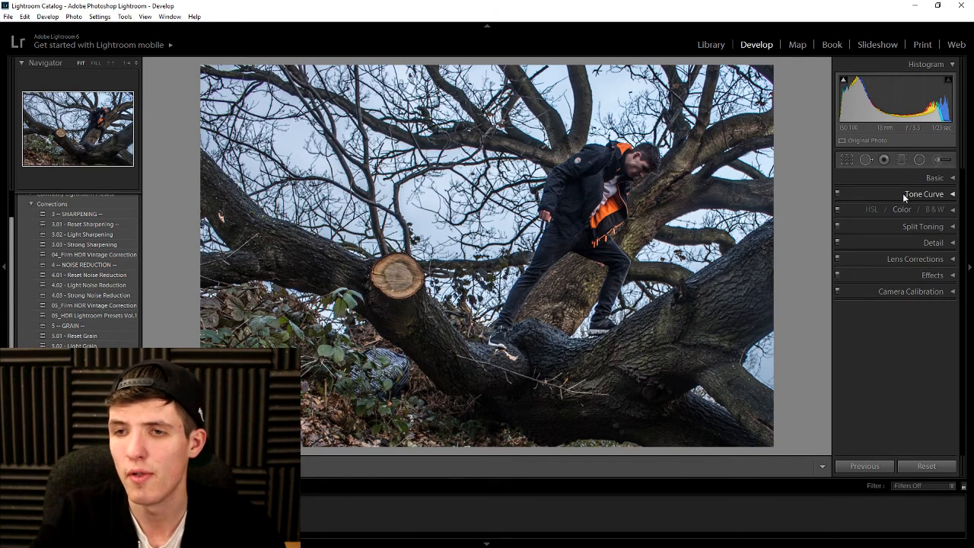
left_click(938, 178)
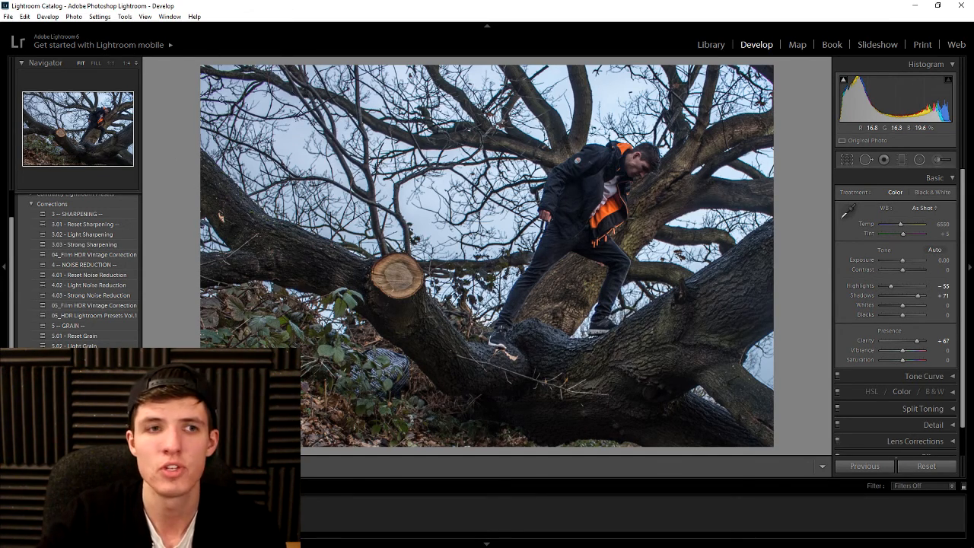
left_click(33, 204)
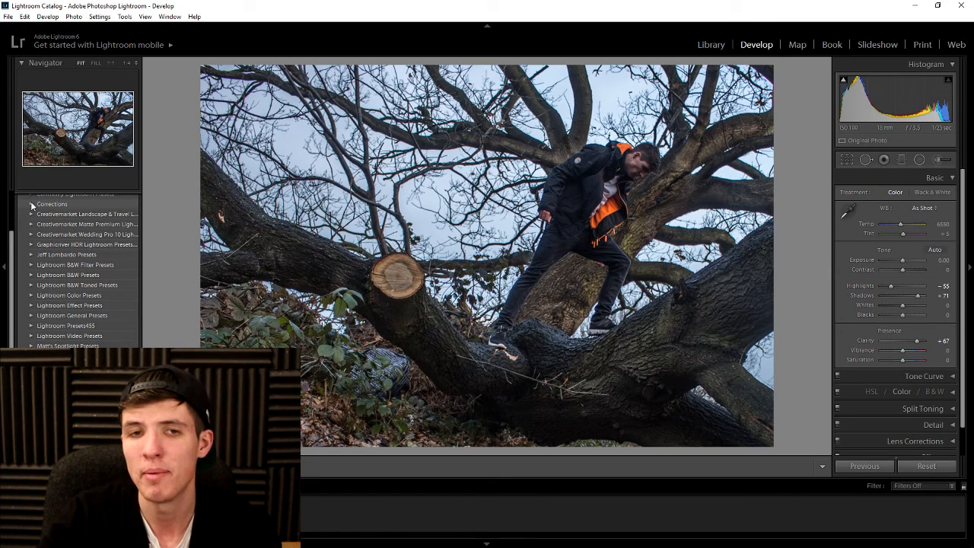
scroll(58, 290, "up", 2)
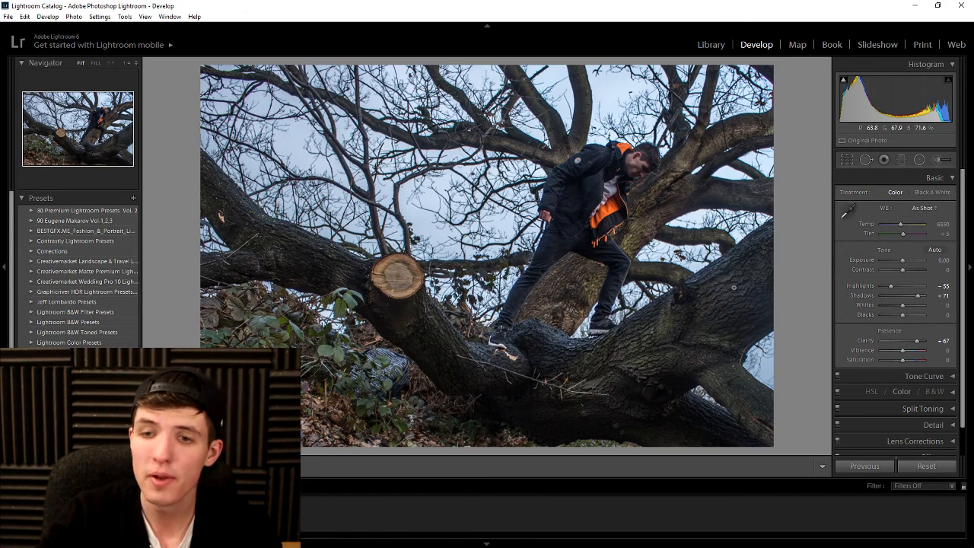
Crop the following unedited photo at its original aspect ratio, framing the man and the sawn branch more tightly
key("Right")
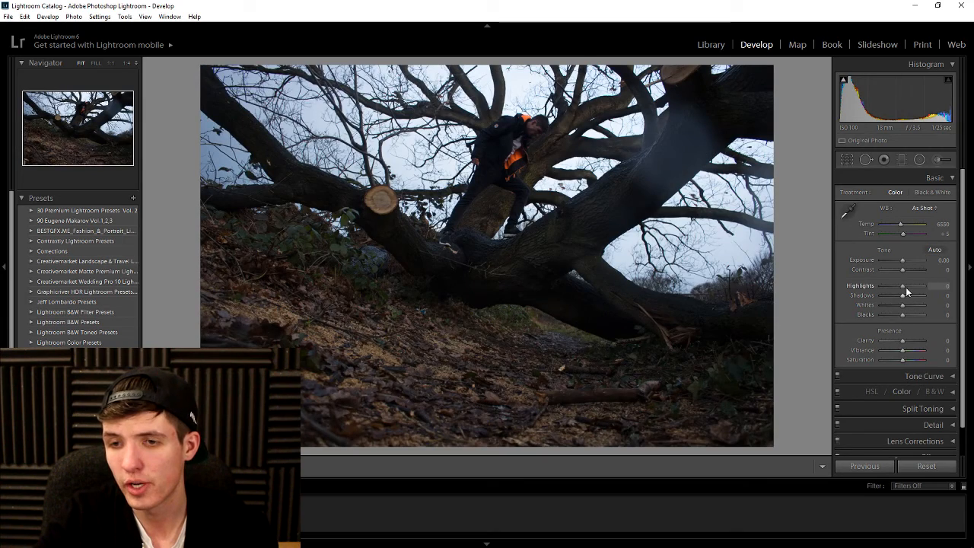
left_click(847, 163)
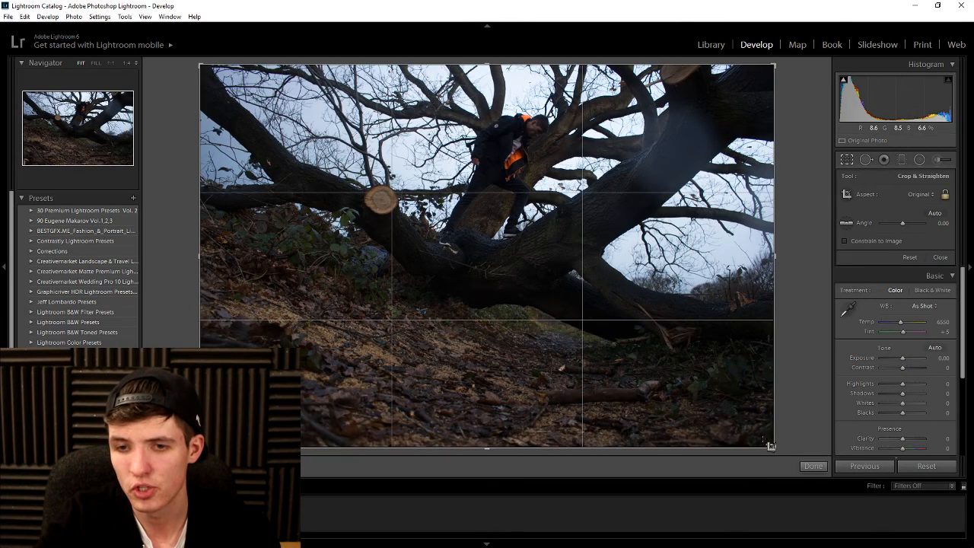
left_click_drag(773, 445, 747, 368)
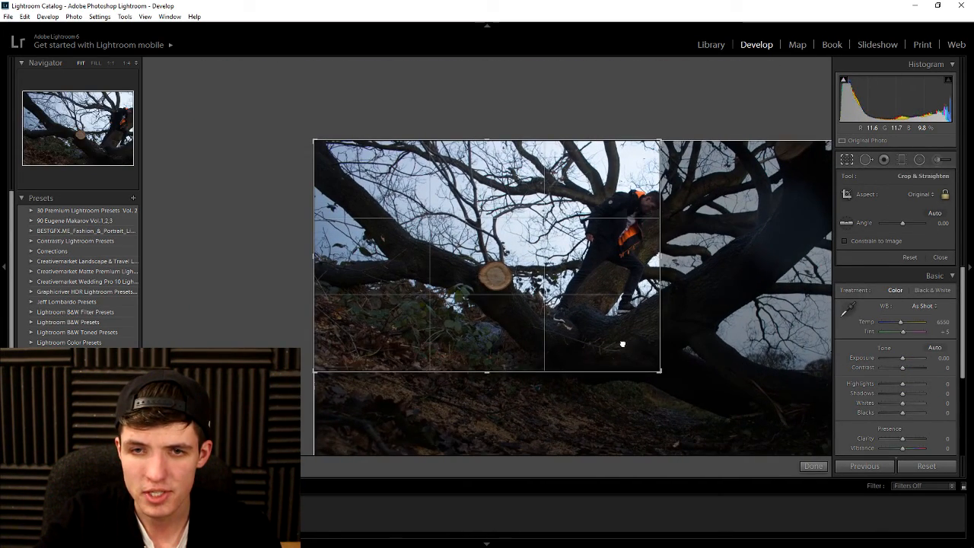
left_click_drag(622, 342, 558, 343)
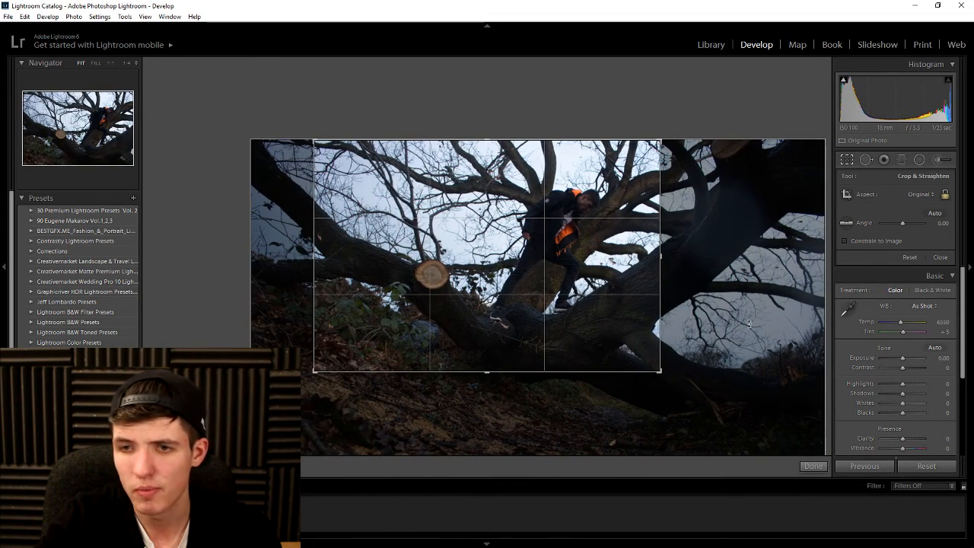
left_click(812, 465)
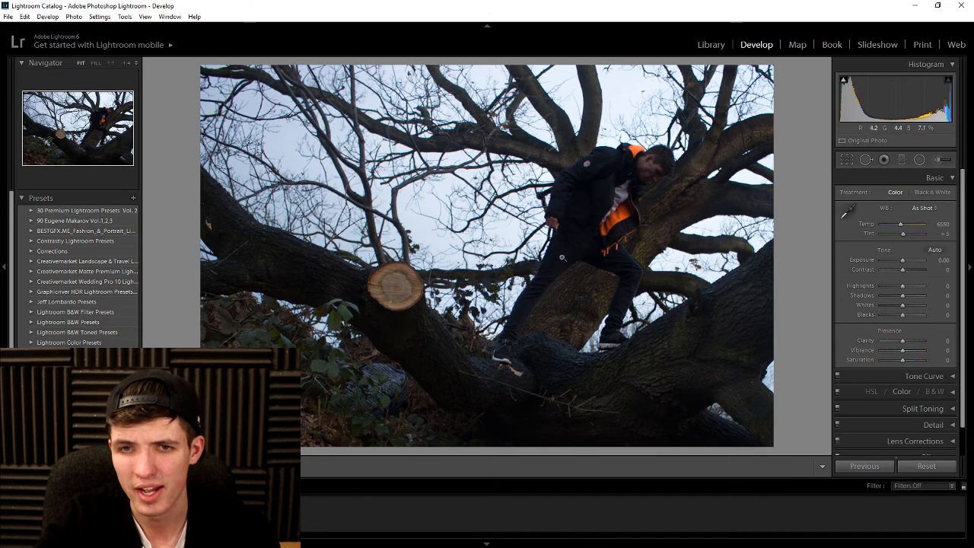
Set the photo's Highlights to -74, Shadows to +43, Clarity to +64 and Vibrance to +55
mouse_move(903, 286)
left_mouse_down()
mouse_move(887, 285)
mouse_move(911, 295)
left_mouse_up()
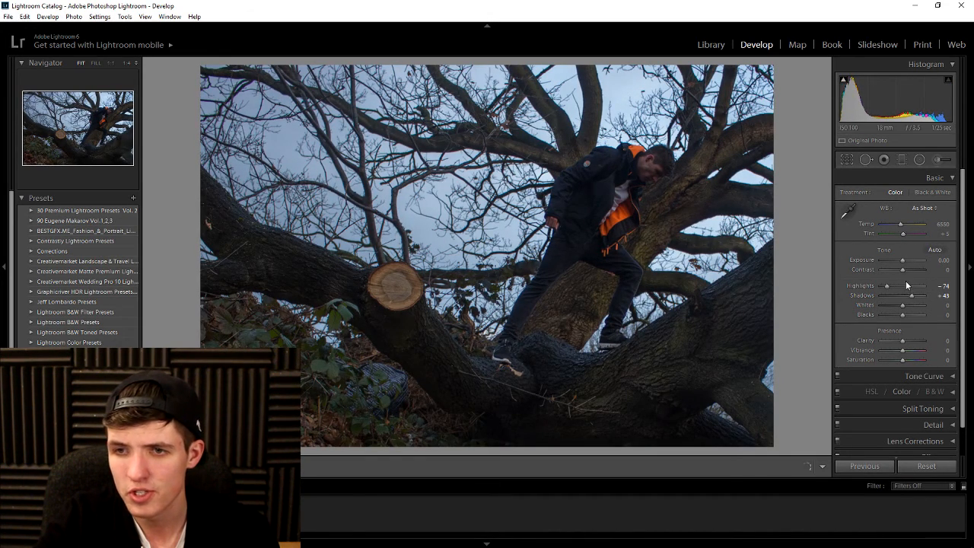
left_click(916, 341)
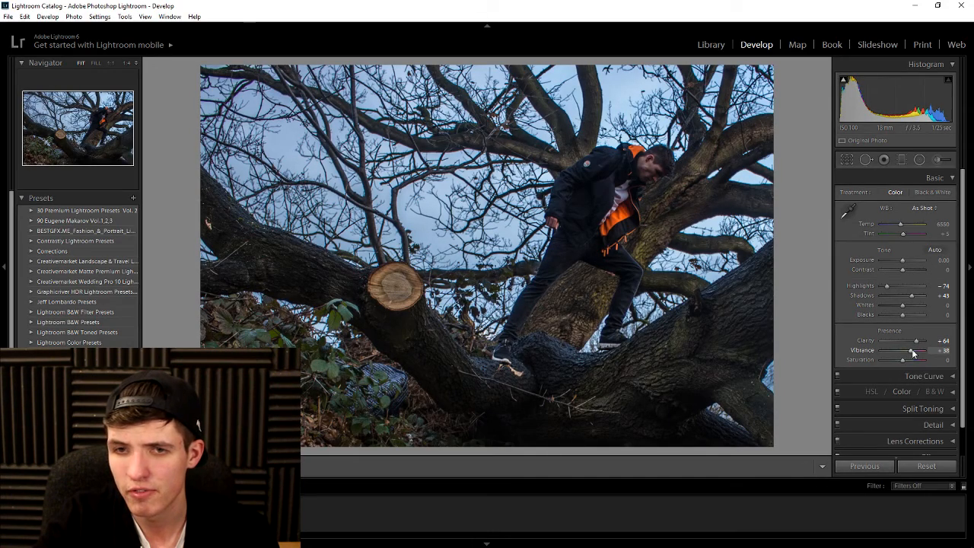
left_click(967, 306)
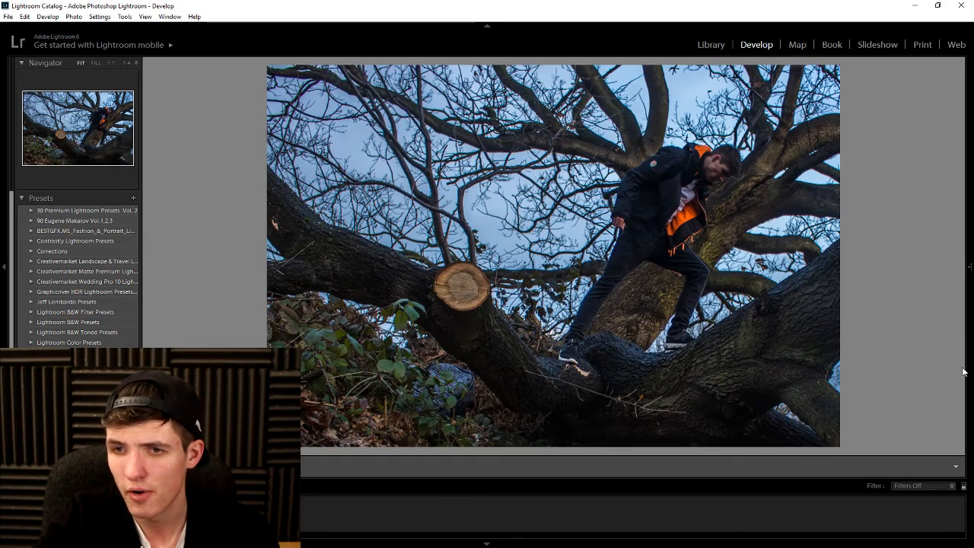
left_click(967, 263)
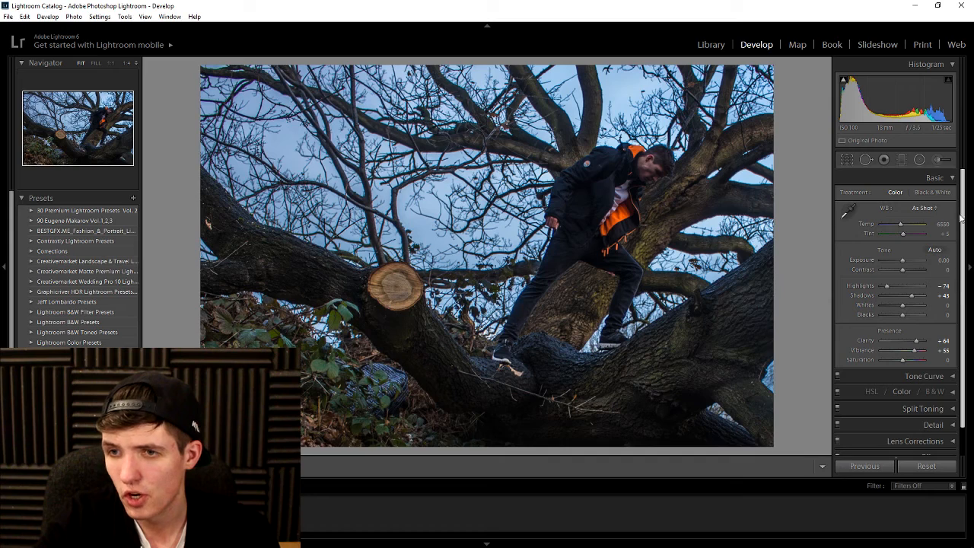
Raise the black point of the RGB tone curve slightly to fade the darkest tones
left_click(950, 181)
left_click(953, 195)
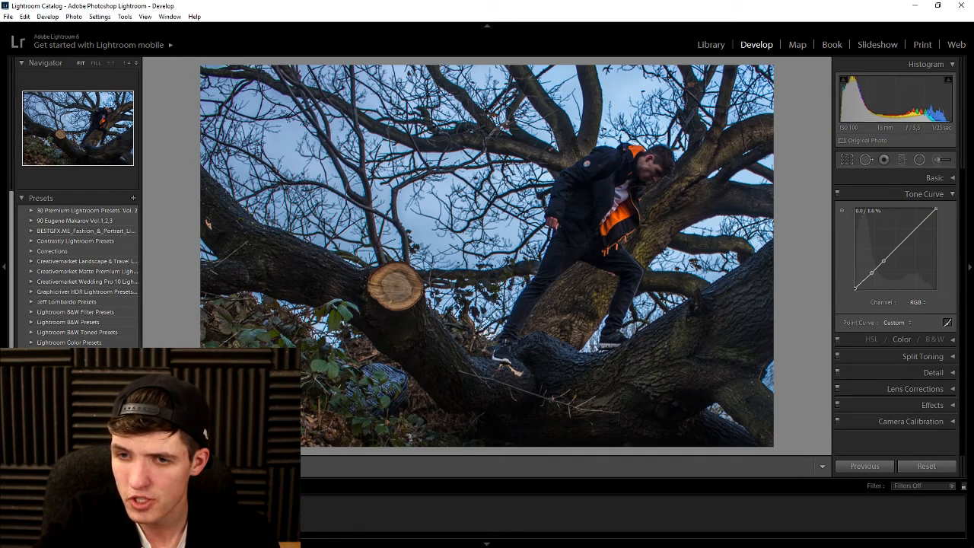
left_click_drag(856, 287, 855, 283)
left_click(952, 195)
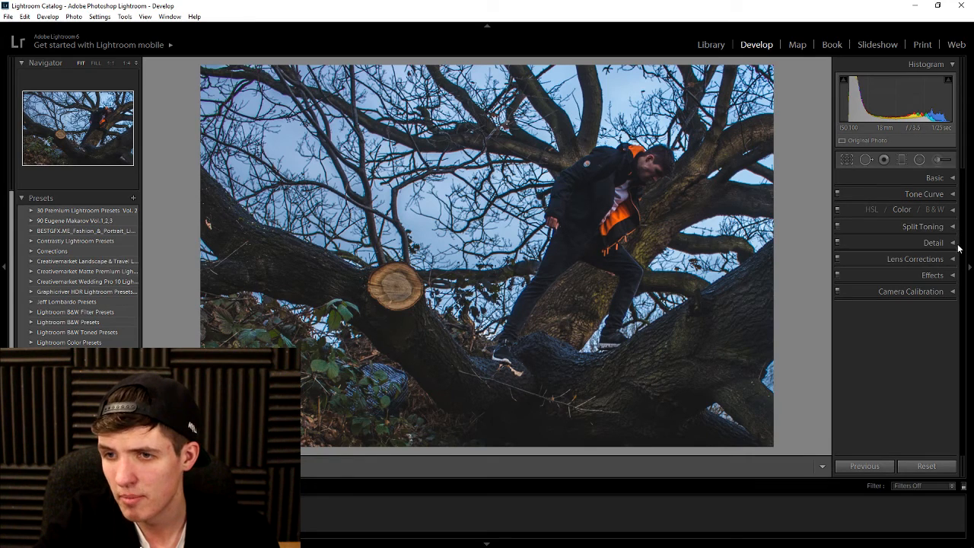
Add a dark post-crop vignette with an amount of -29
left_click(953, 276)
left_click_drag(895, 311, 901, 312)
left_click(944, 276)
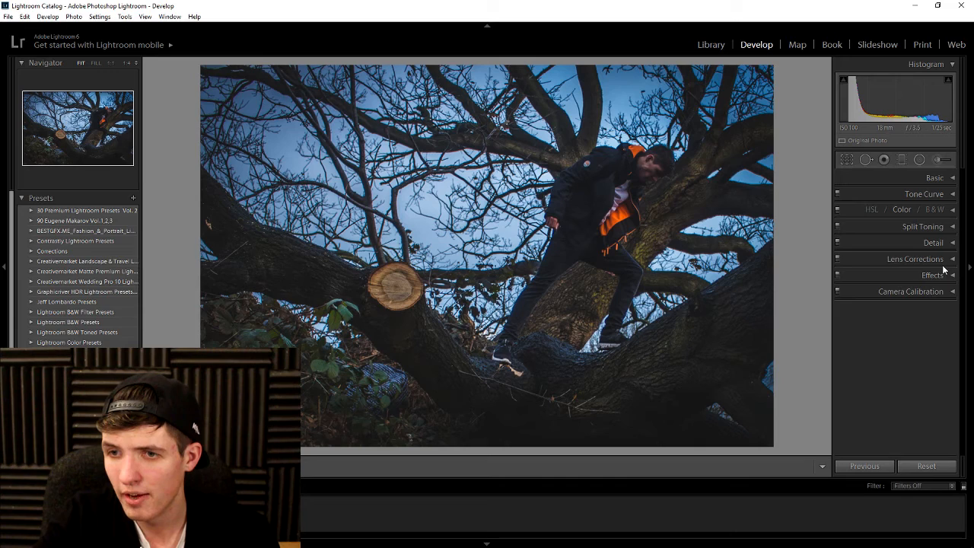
Enable lens profile corrections and chromatic aberration removal for the photo
left_click(946, 260)
left_click(856, 289)
left_click(857, 298)
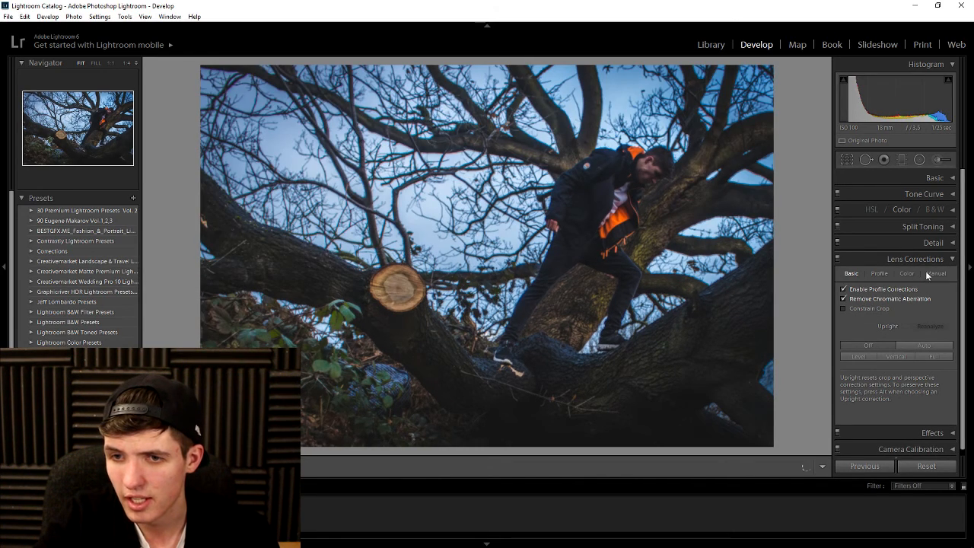
left_click(950, 260)
Darken the photo by setting the post-crop vignette amount to -36 and the exposure to -0.48
left_click(944, 274)
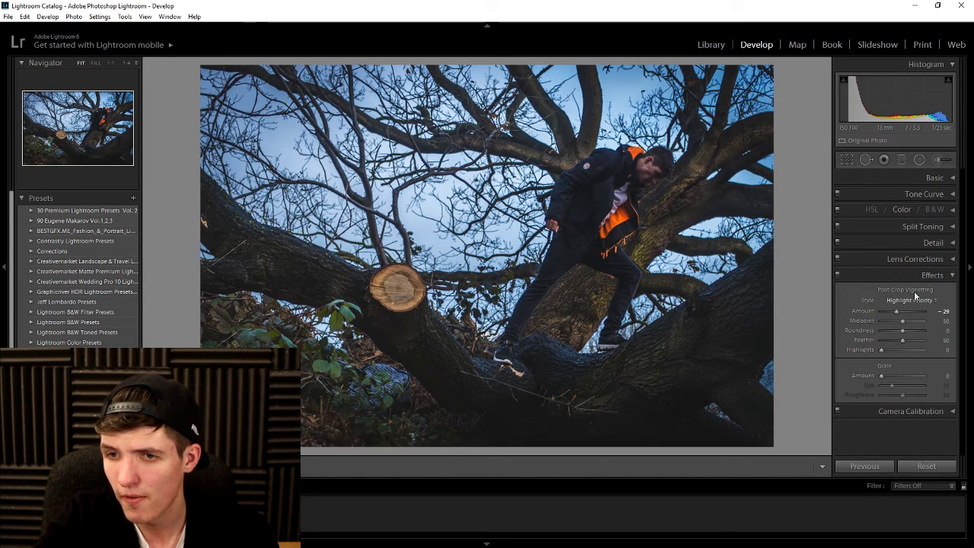
left_click_drag(897, 313, 894, 314)
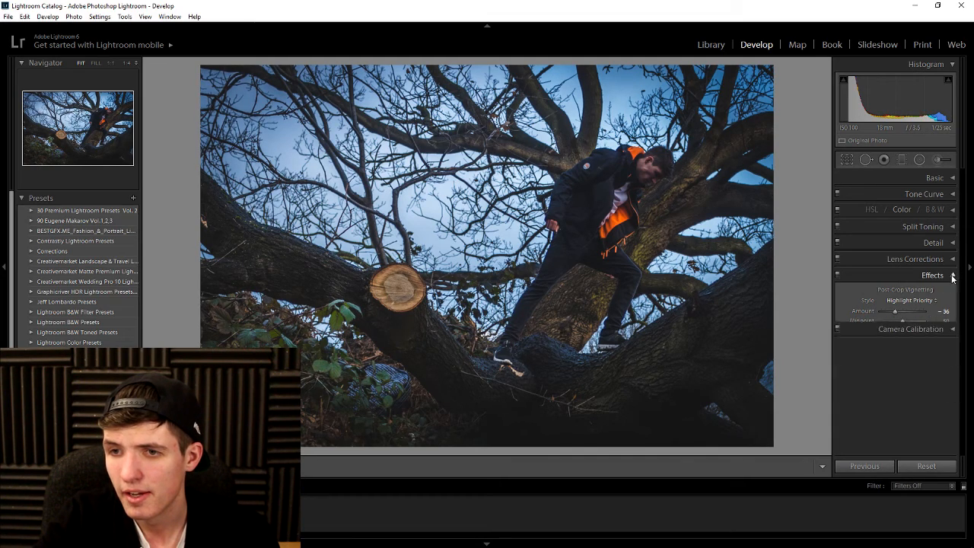
left_click(924, 194)
left_click(935, 178)
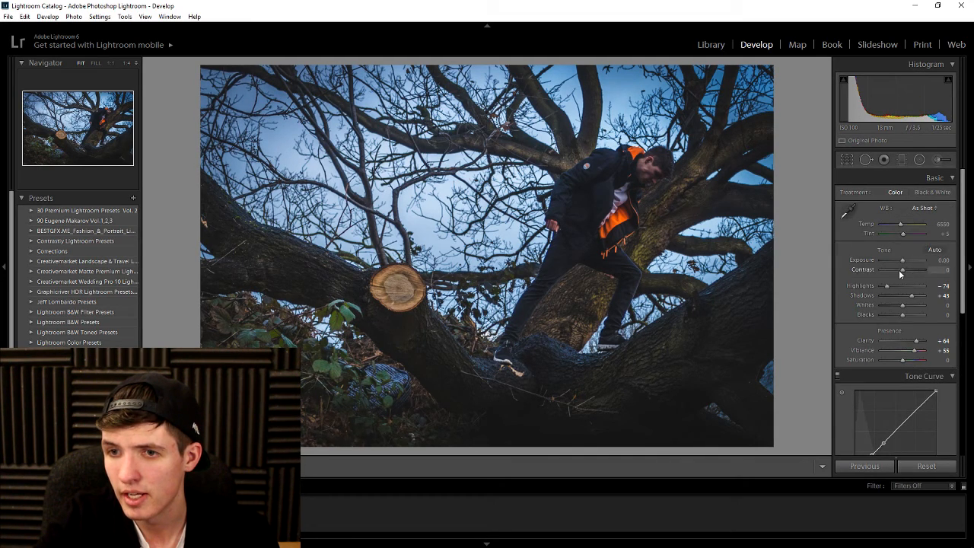
left_click_drag(900, 264, 899, 262)
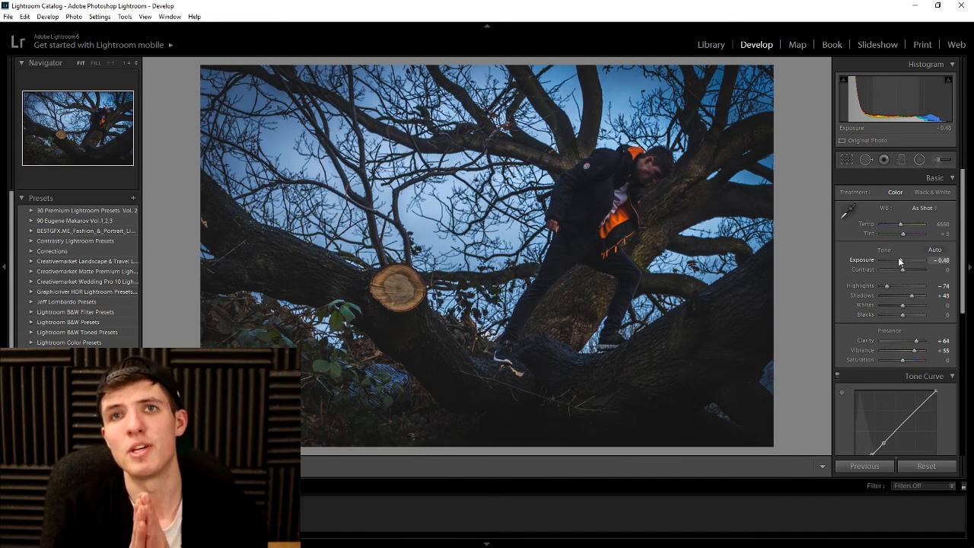